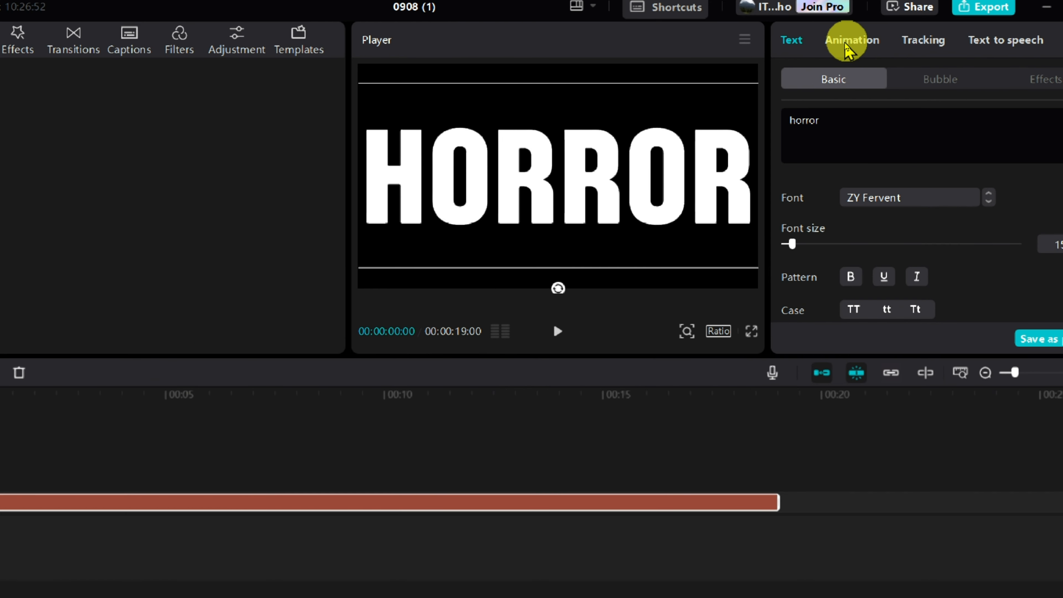
Give the HORROR text the Open entrance animation with an 8.0 s duration, preview it, and start exporting the text video.
{"action": "left_click", "coordinate": [848, 49]}
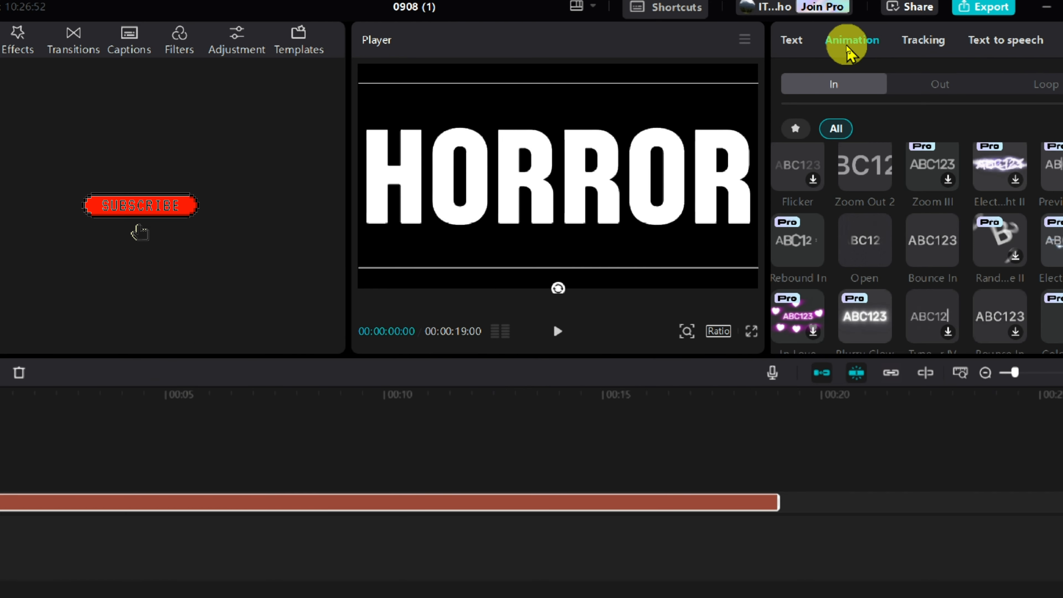
{"action": "left_click", "coordinate": [866, 242]}
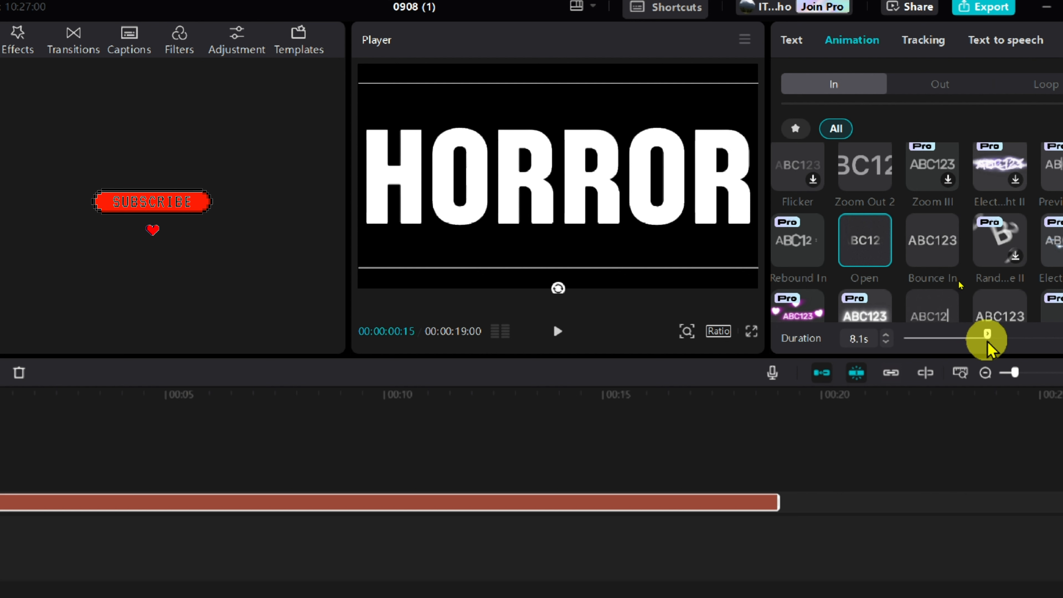
{"action": "left_click_drag", "start_coordinate": [987, 341], "coordinate": [986, 353]}
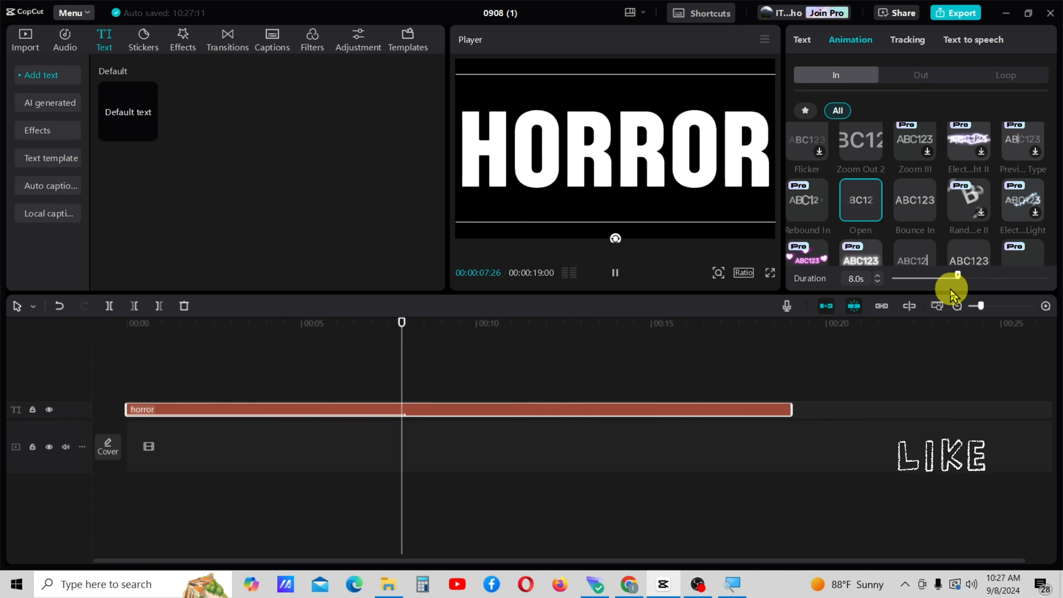
{"action": "key", "text": "space"}
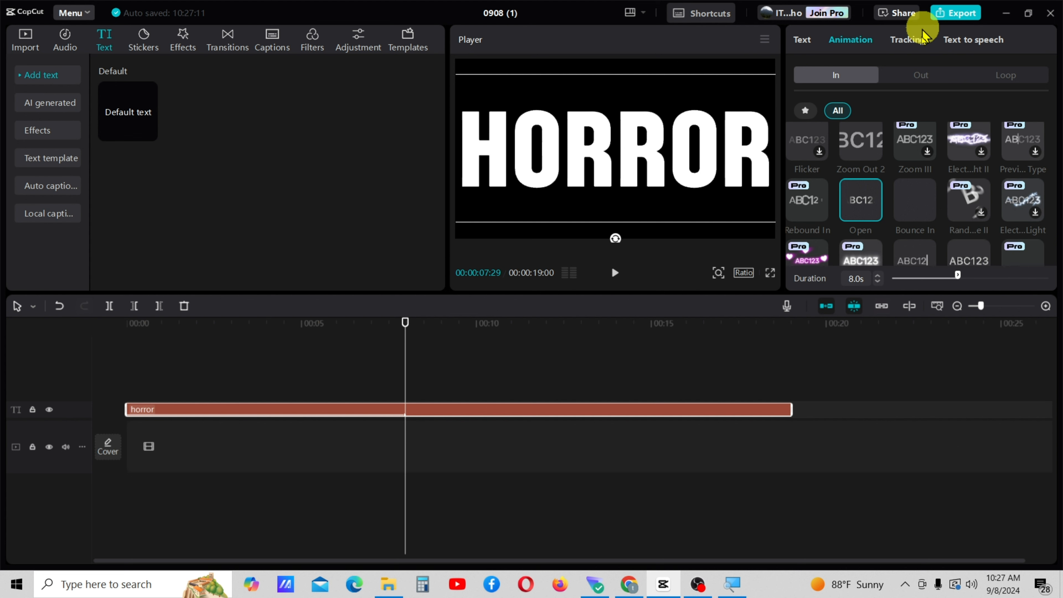
{"action": "left_click", "coordinate": [957, 13]}
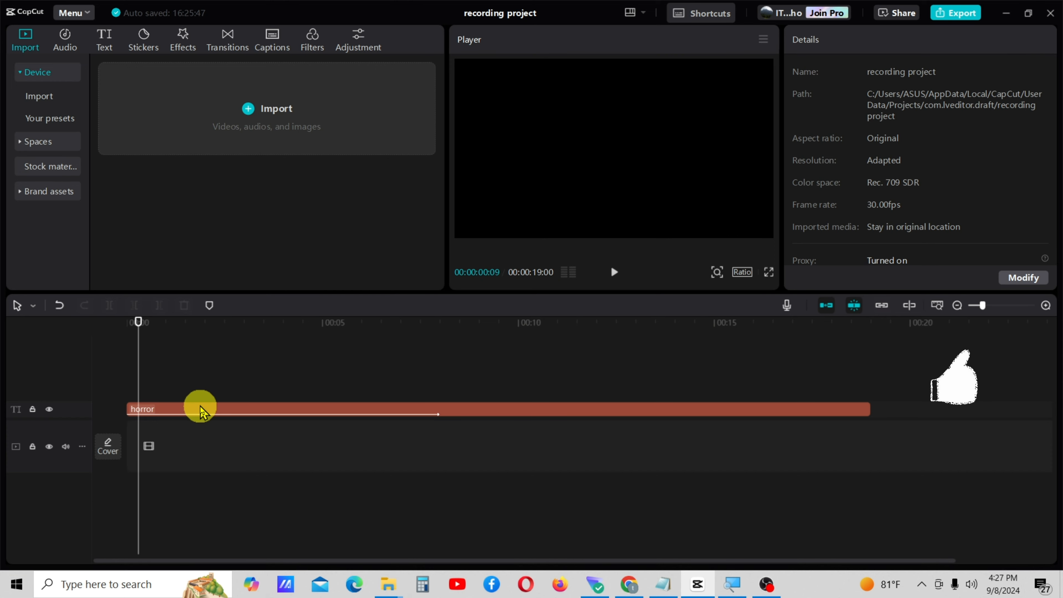
Delete the horror text clip from the recording project's timeline.
{"action": "left_click", "coordinate": [211, 408]}
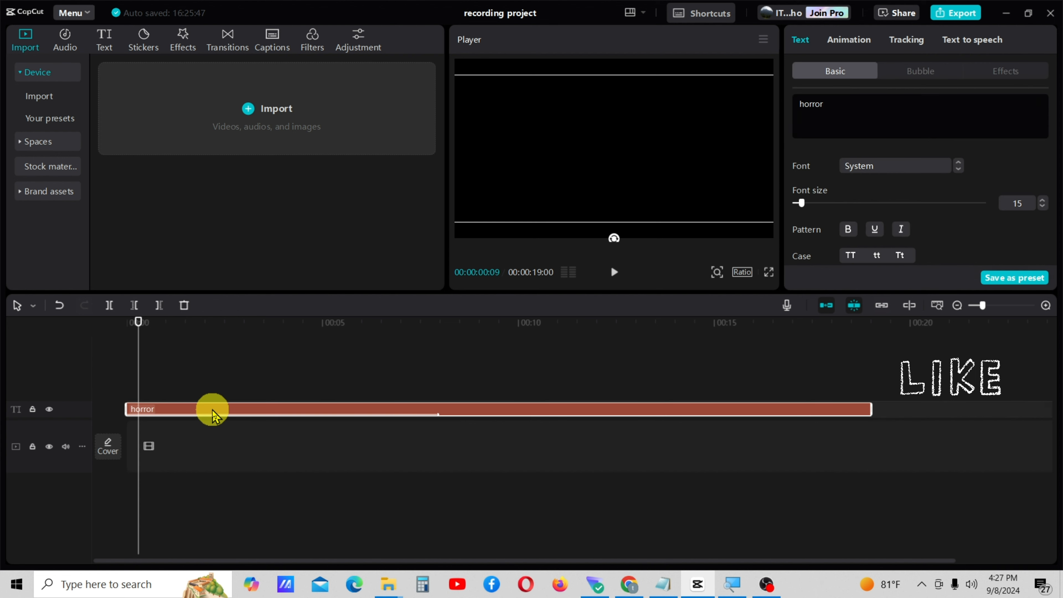
{"action": "right_click", "coordinate": [211, 408]}
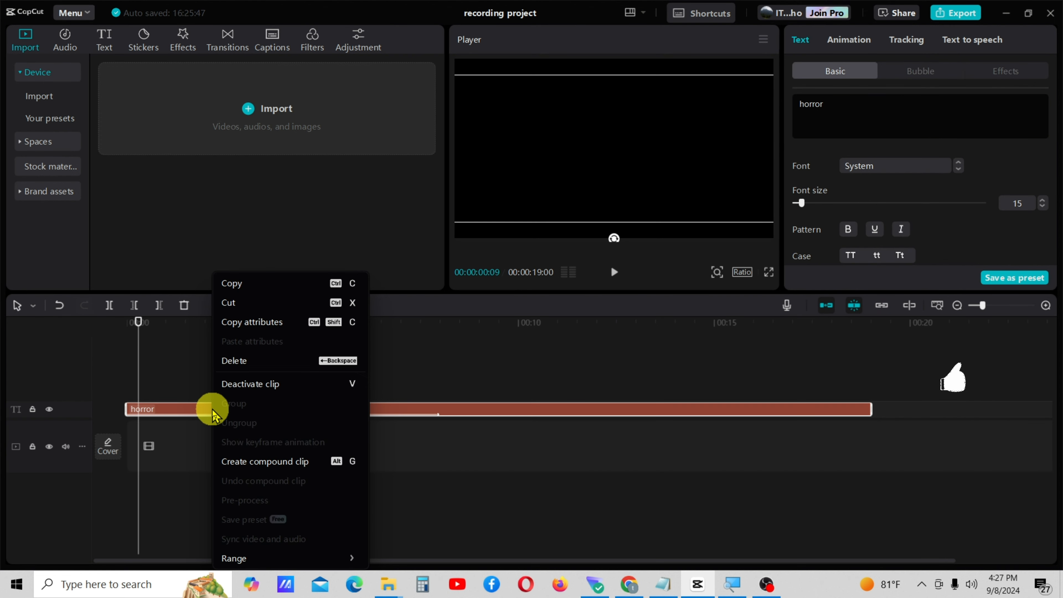
{"action": "left_click", "coordinate": [234, 361]}
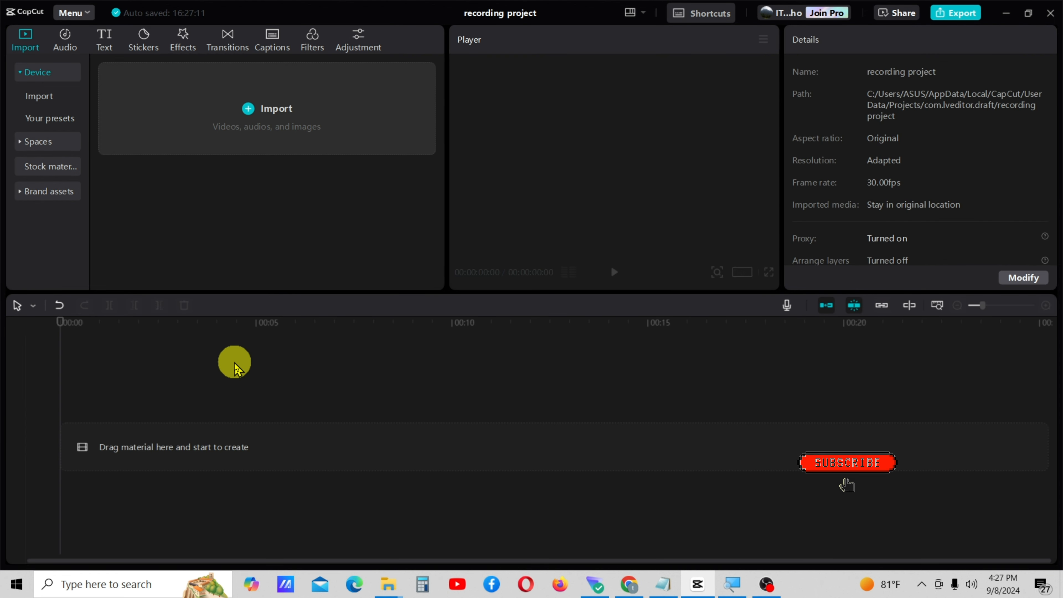
Import the text video and Home files from the project file folder, and place Home.mp4 at the start of the timeline.
{"action": "left_click", "coordinate": [250, 110]}
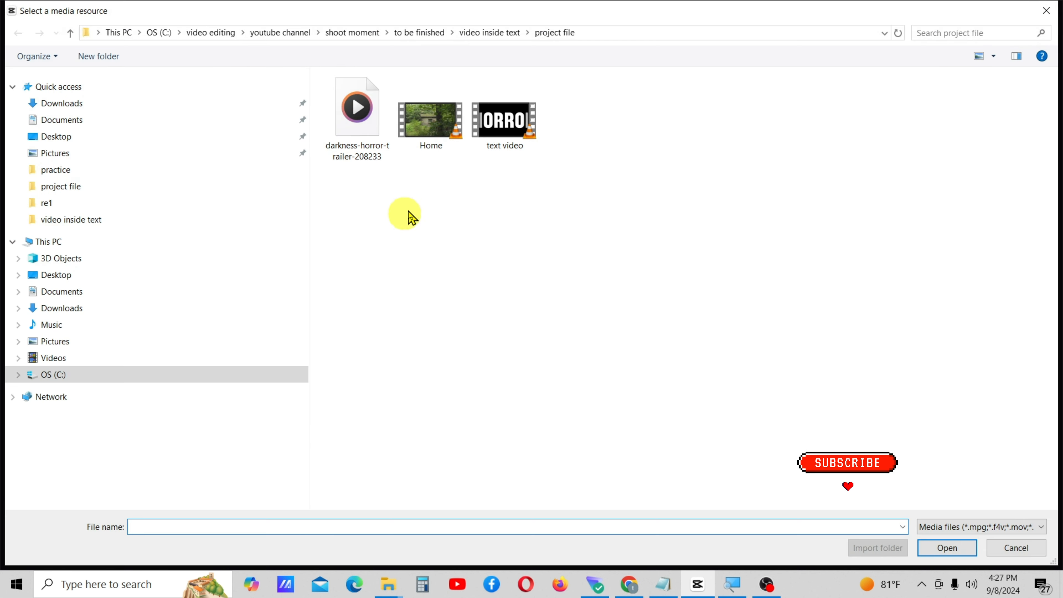
{"action": "left_click", "coordinate": [504, 144]}
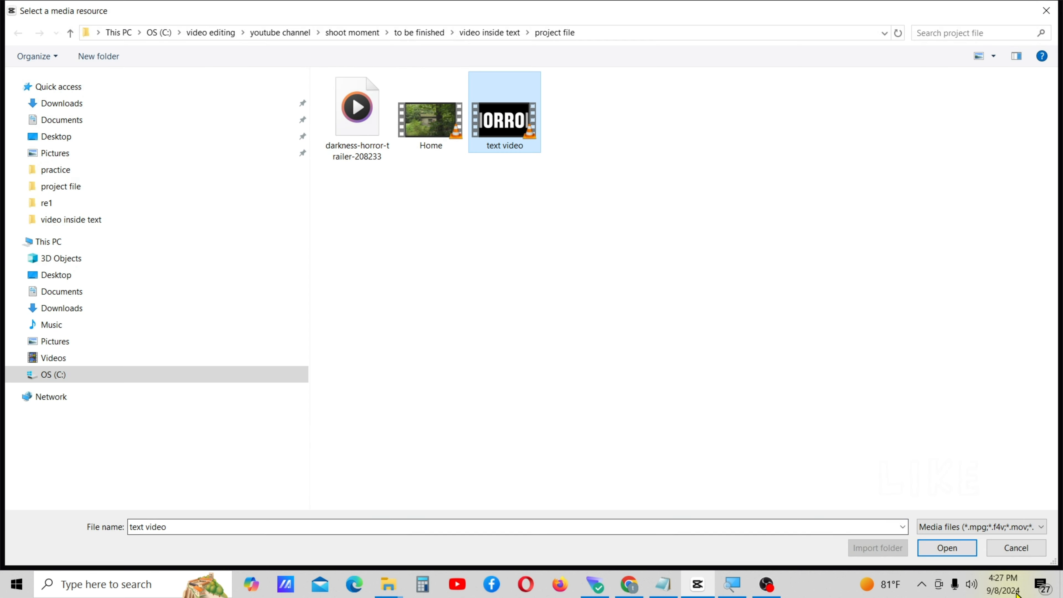
{"action": "left_click", "coordinate": [952, 557]}
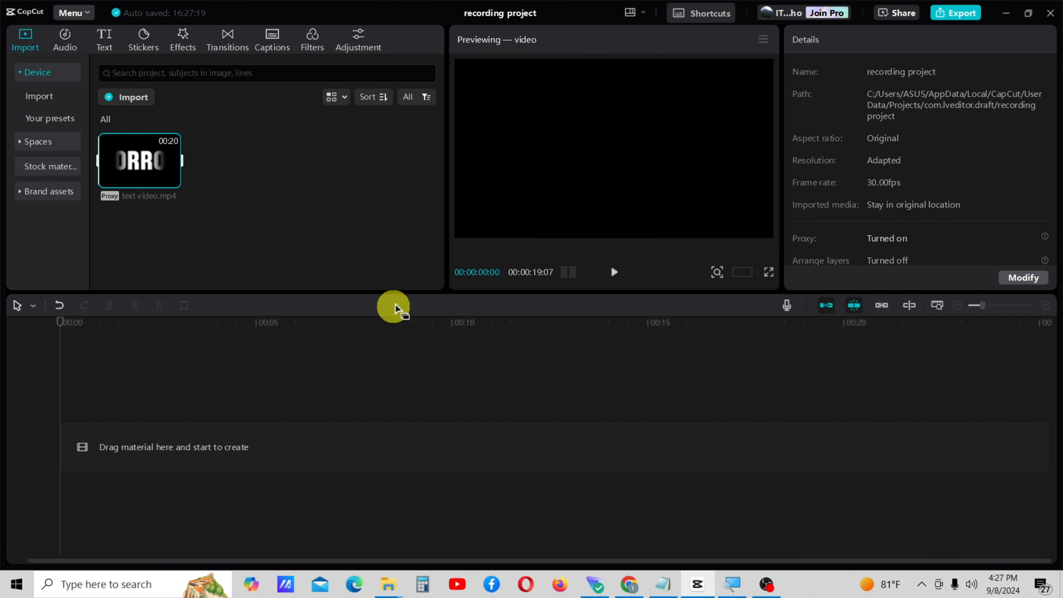
{"action": "left_click", "coordinate": [142, 101]}
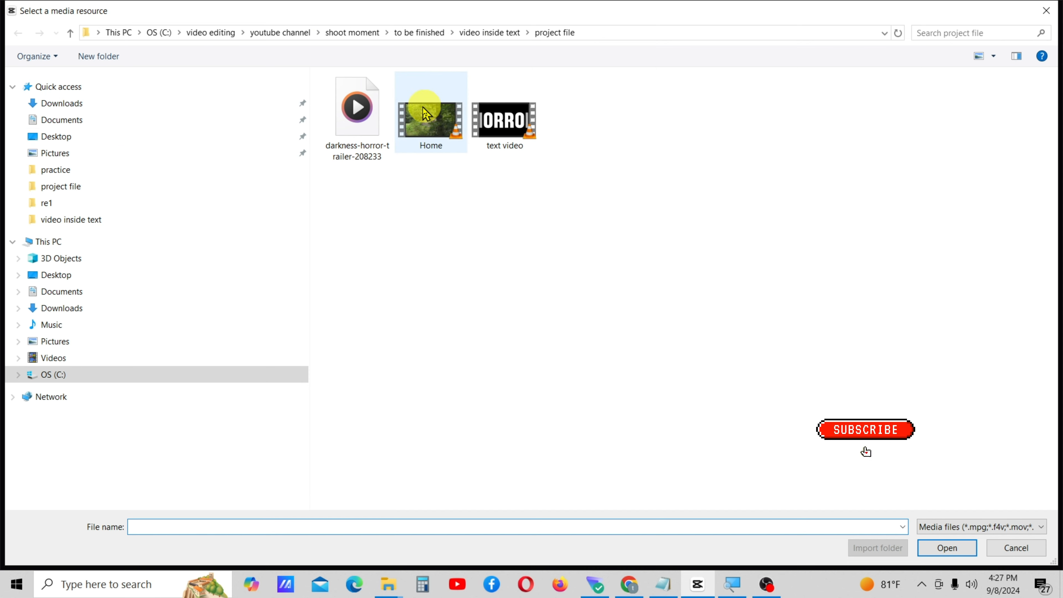
{"action": "left_click", "coordinate": [444, 123]}
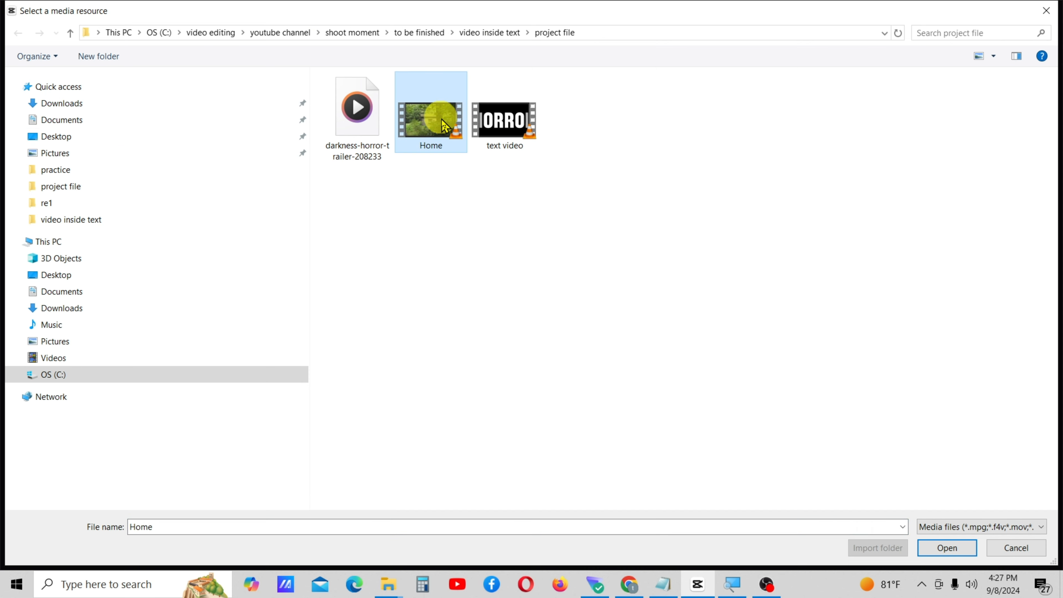
{"action": "left_click", "coordinate": [945, 552]}
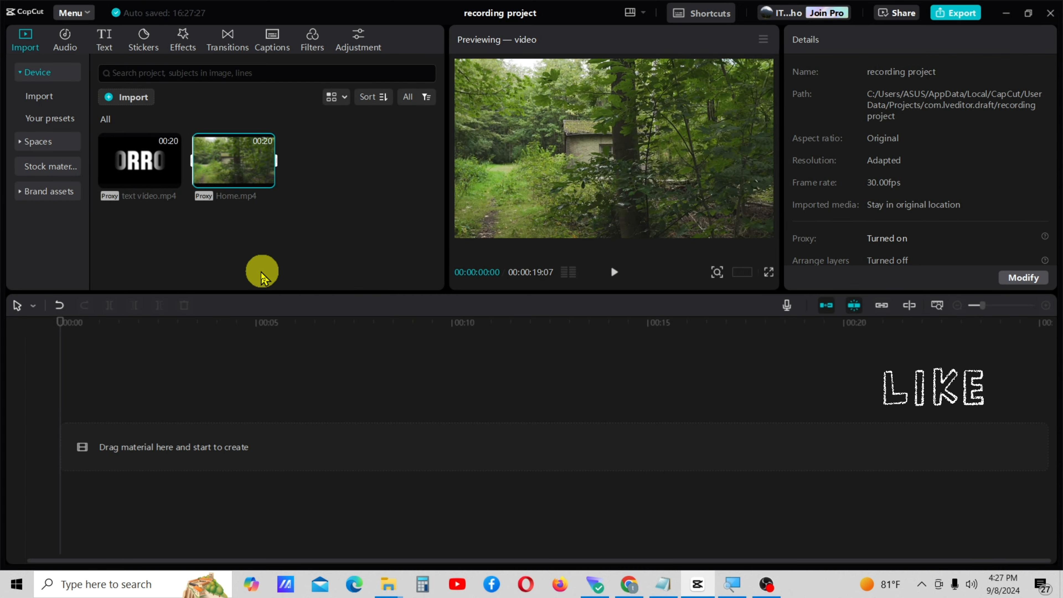
{"action": "left_click_drag", "start_coordinate": [242, 168], "coordinate": [121, 443]}
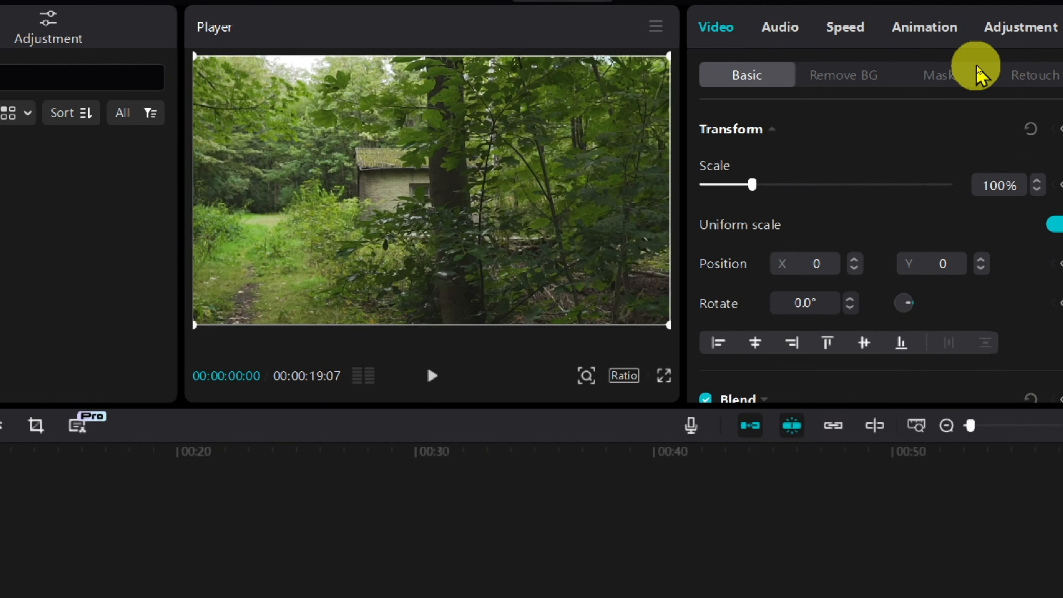
Adjust the basic colour of the Home clip: Temp 13, Tint 7 and Saturation 5.
{"action": "left_click", "coordinate": [1018, 27]}
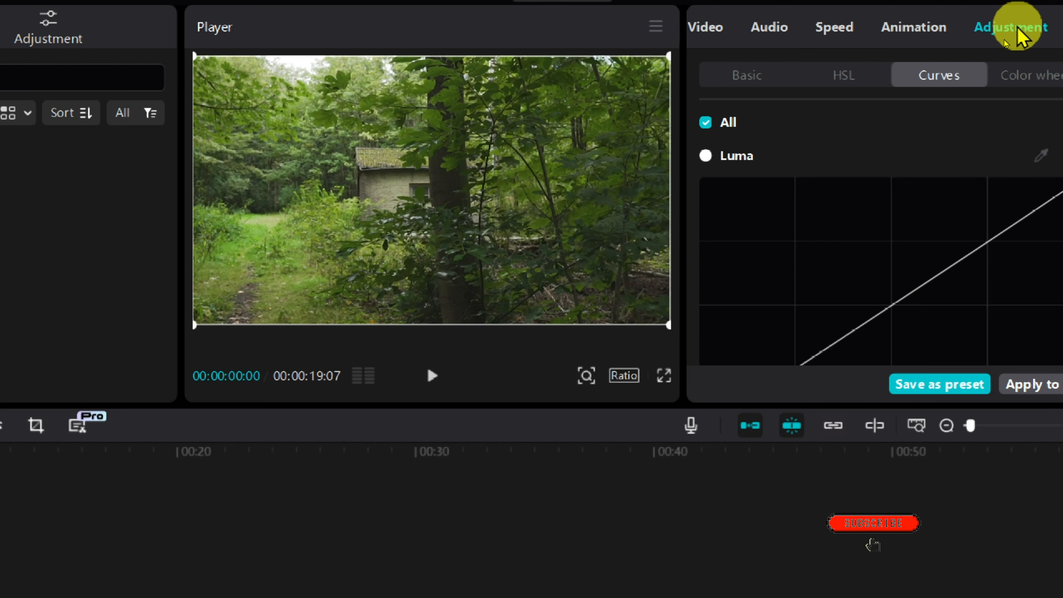
{"action": "left_click", "coordinate": [740, 76]}
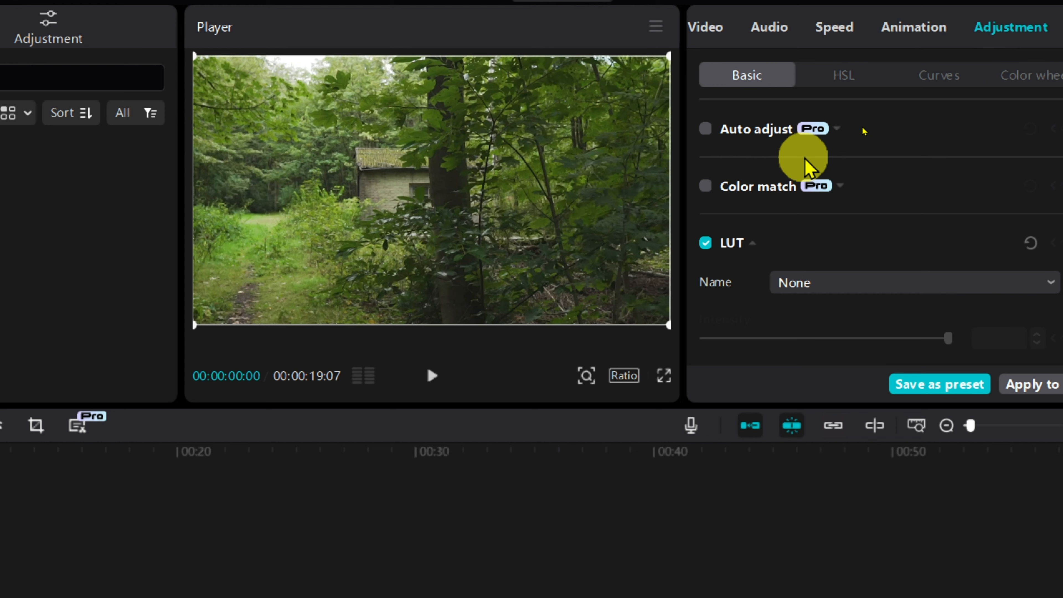
{"action": "scroll", "coordinate": [806, 163], "scroll_direction": "down", "scroll_amount": 6}
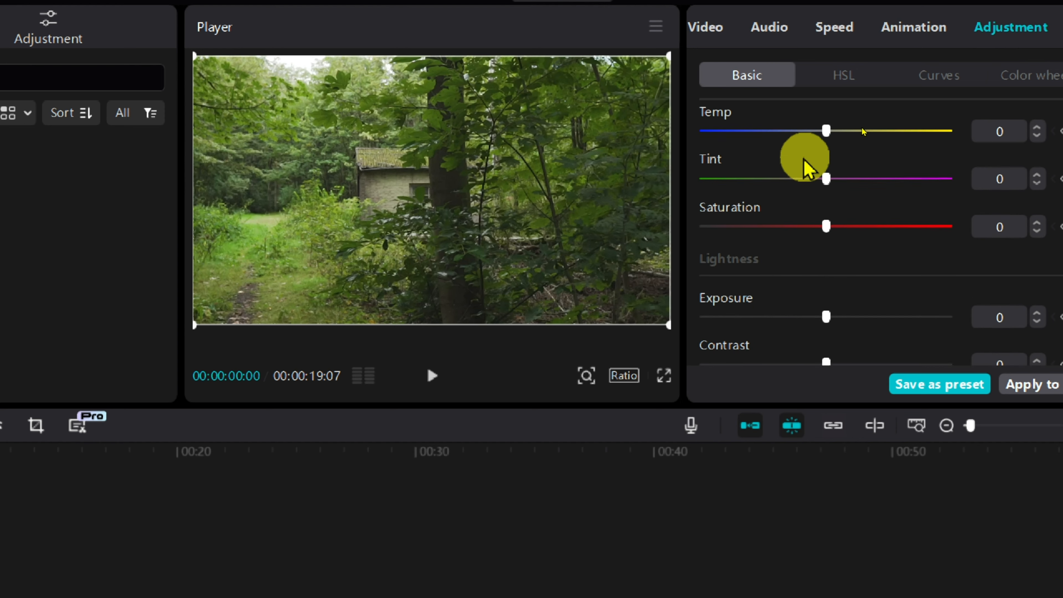
{"action": "scroll", "coordinate": [808, 168], "scroll_direction": "up", "scroll_amount": 1}
{"action": "left_click_drag", "start_coordinate": [827, 184], "coordinate": [857, 193]}
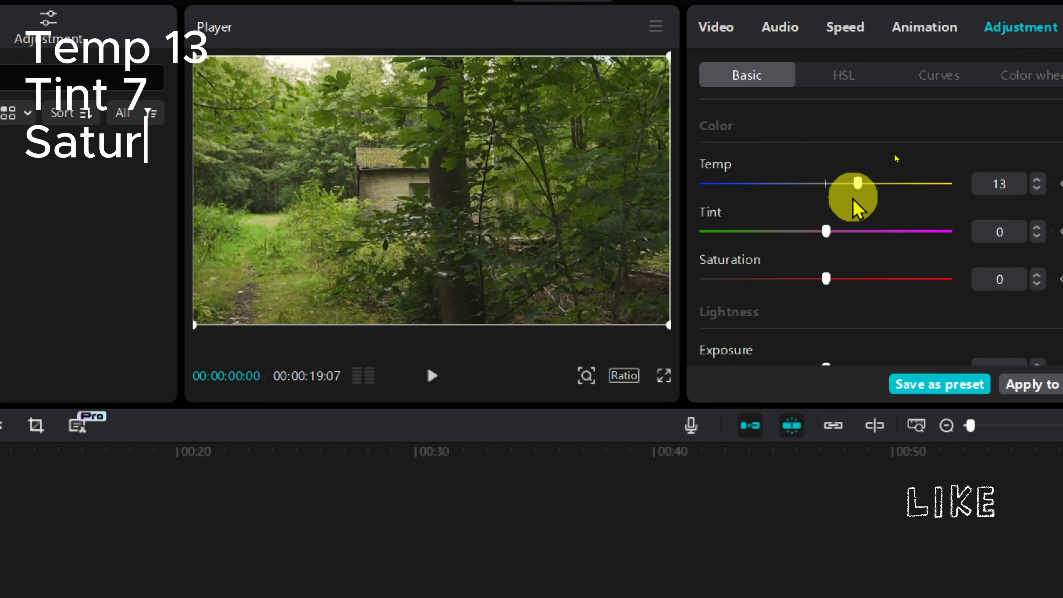
{"action": "left_click_drag", "start_coordinate": [827, 231], "coordinate": [840, 234]}
{"action": "left_click_drag", "start_coordinate": [826, 279], "coordinate": [866, 272]}
Set the Home clip's lightness to Exposure 6, Contrast 25, Highlight 11, Shadow 5 and Blacks 4.
{"action": "scroll", "coordinate": [852, 289], "scroll_direction": "down", "scroll_amount": 1}
{"action": "scroll", "coordinate": [837, 295], "scroll_direction": "down", "scroll_amount": 1}
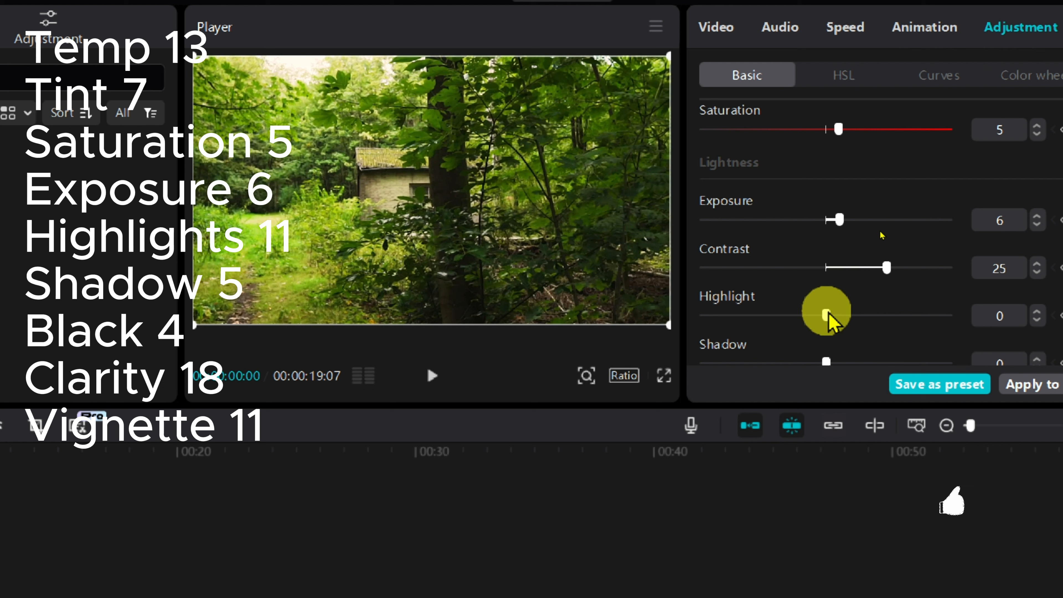
{"action": "scroll", "coordinate": [843, 319], "scroll_direction": "down", "scroll_amount": 2}
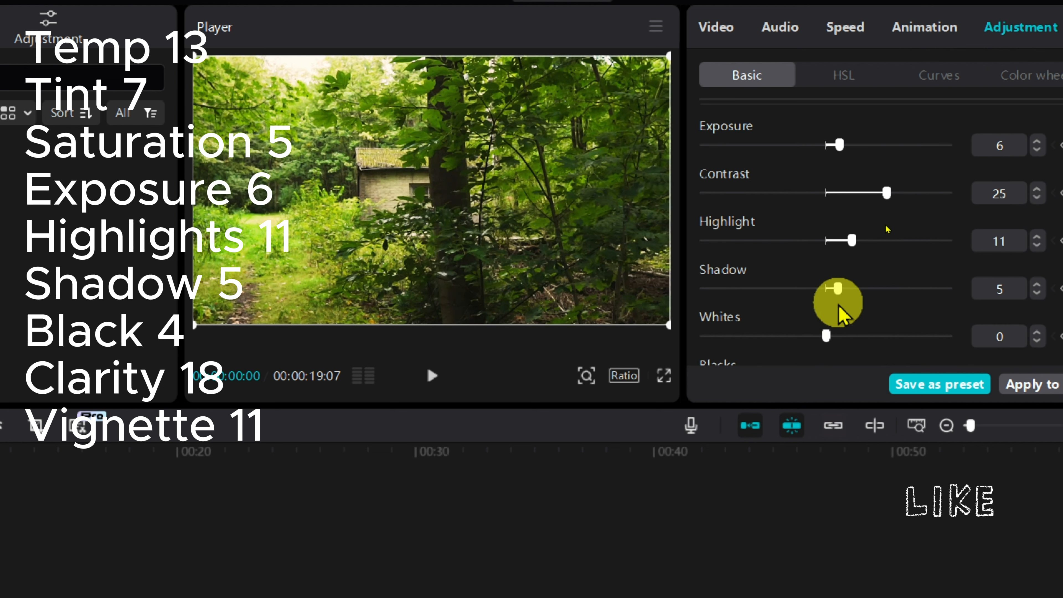
{"action": "scroll", "coordinate": [839, 330], "scroll_direction": "down", "scroll_amount": 4}
{"action": "left_click_drag", "start_coordinate": [826, 218], "coordinate": [838, 219]}
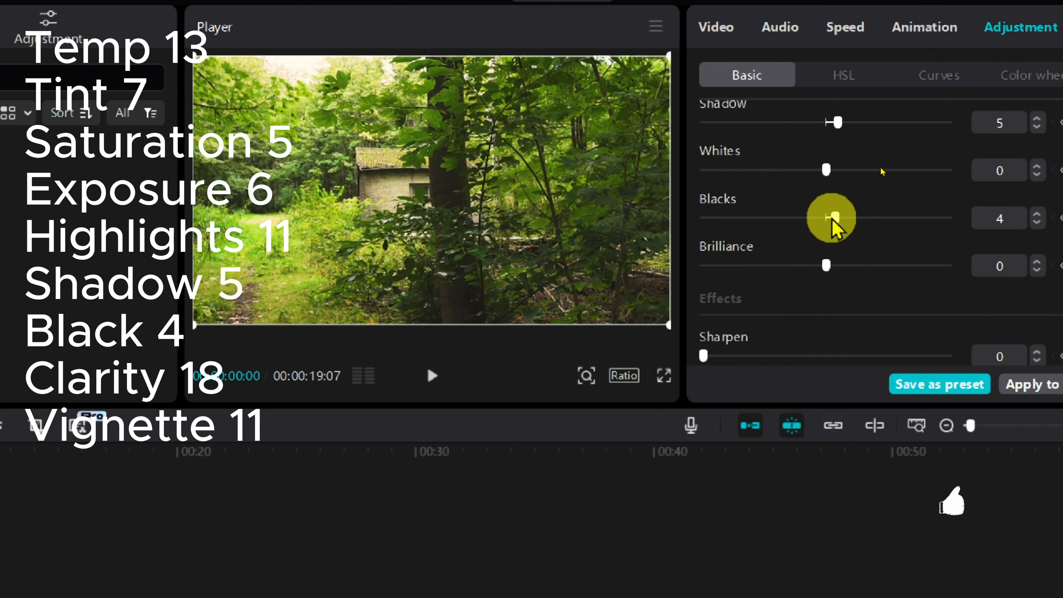
Set the Home clip's Clarity to 18 and Vignette to 11.
{"action": "scroll", "coordinate": [821, 318], "scroll_direction": "down", "scroll_amount": 5}
{"action": "left_click_drag", "start_coordinate": [703, 210], "coordinate": [730, 211]}
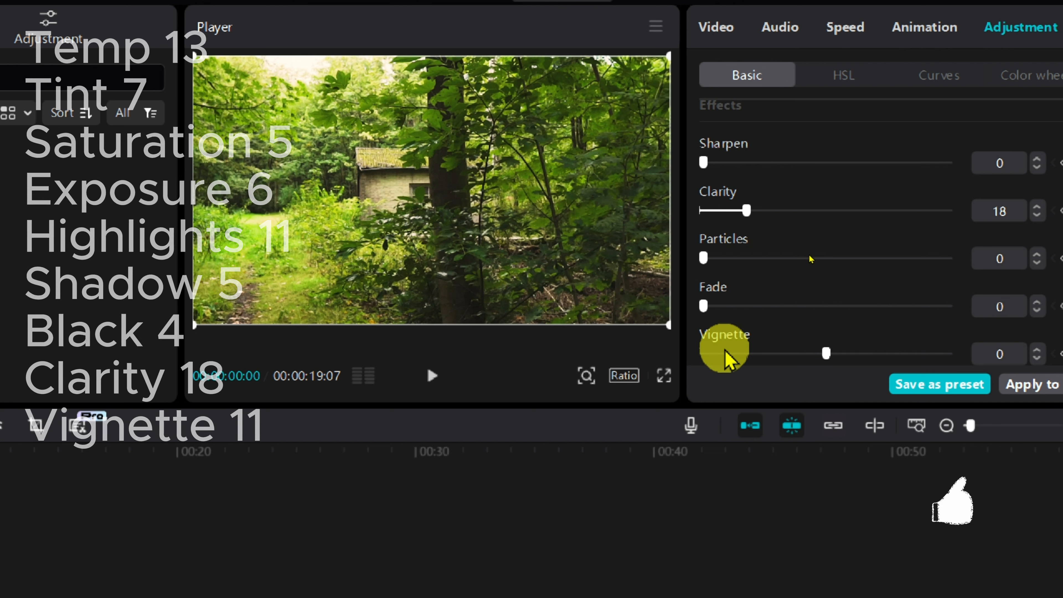
{"action": "left_click_drag", "start_coordinate": [858, 355], "coordinate": [852, 354]}
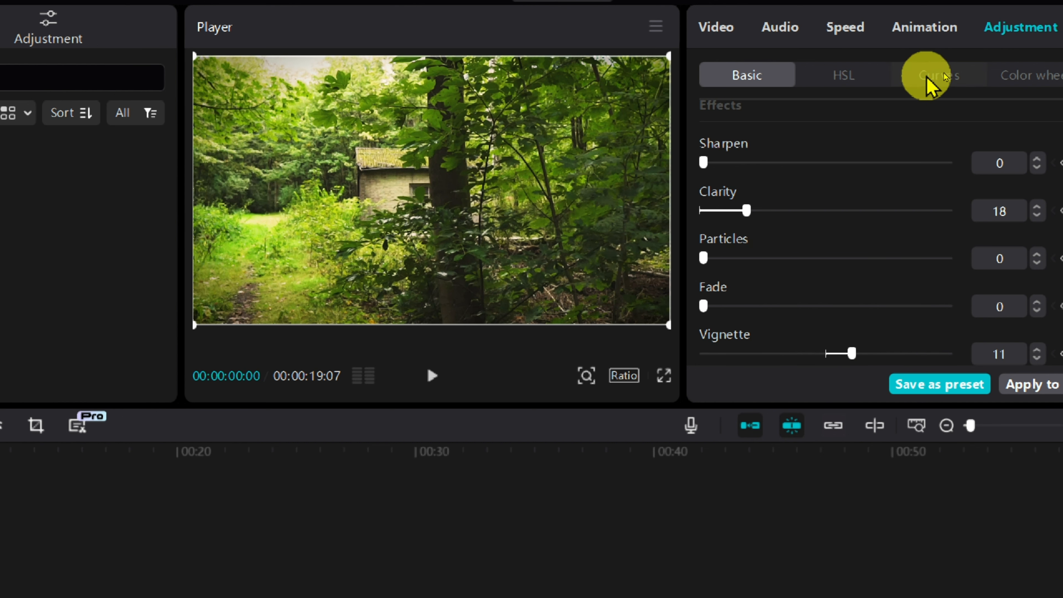
Add a control point on the upper part of the Home clip's Luma curve and pull it slightly down.
{"action": "left_click", "coordinate": [931, 76]}
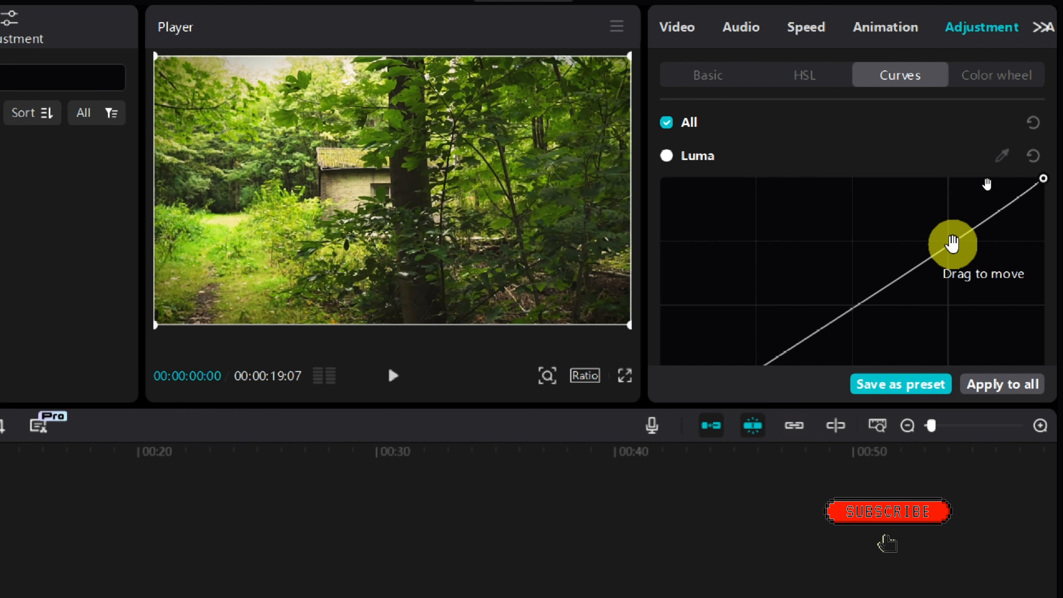
{"action": "left_click_drag", "start_coordinate": [952, 244], "coordinate": [956, 246]}
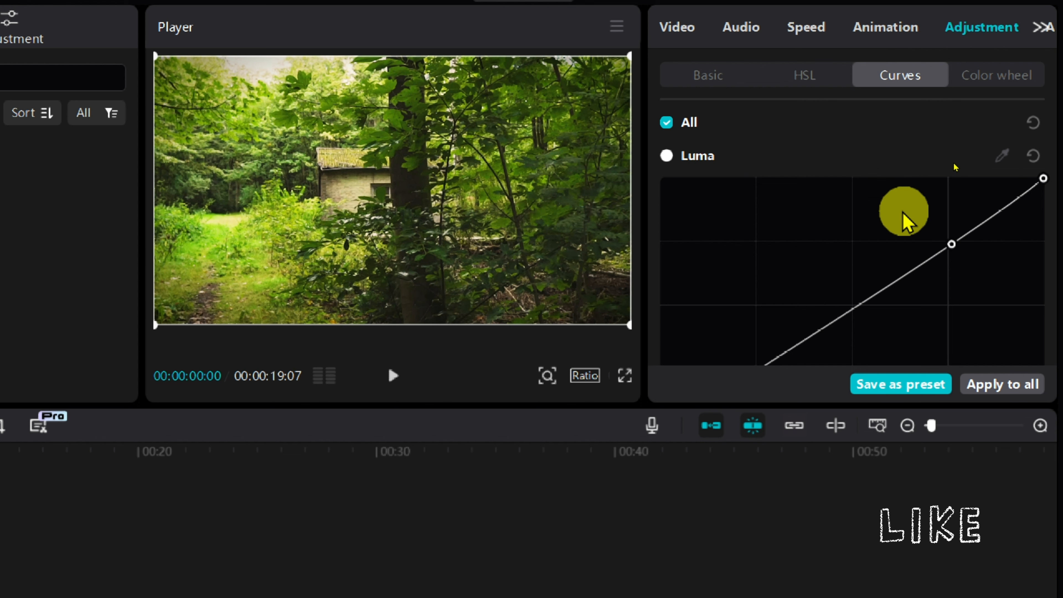
Apply the Fade In entrance animation to the Home clip and play it from the beginning.
{"action": "left_click", "coordinate": [878, 32]}
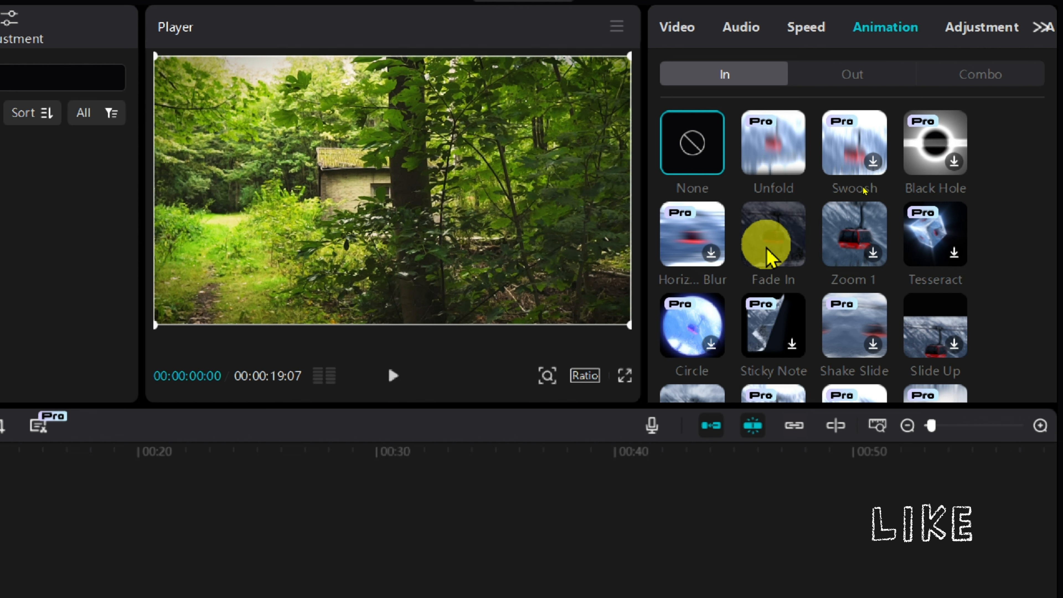
{"action": "left_click", "coordinate": [765, 240]}
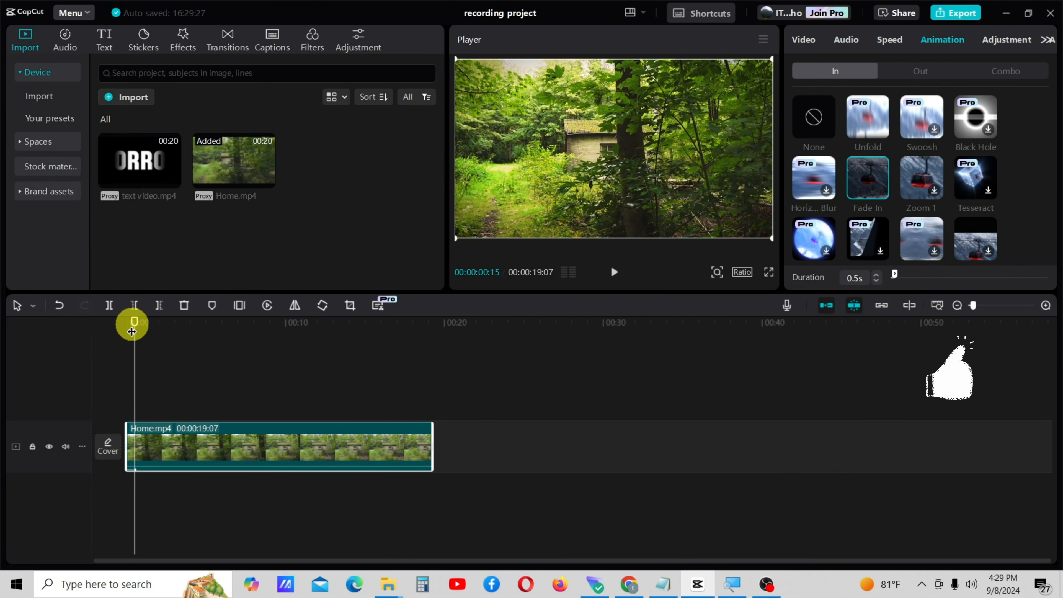
{"action": "left_click_drag", "start_coordinate": [130, 321], "coordinate": [123, 331]}
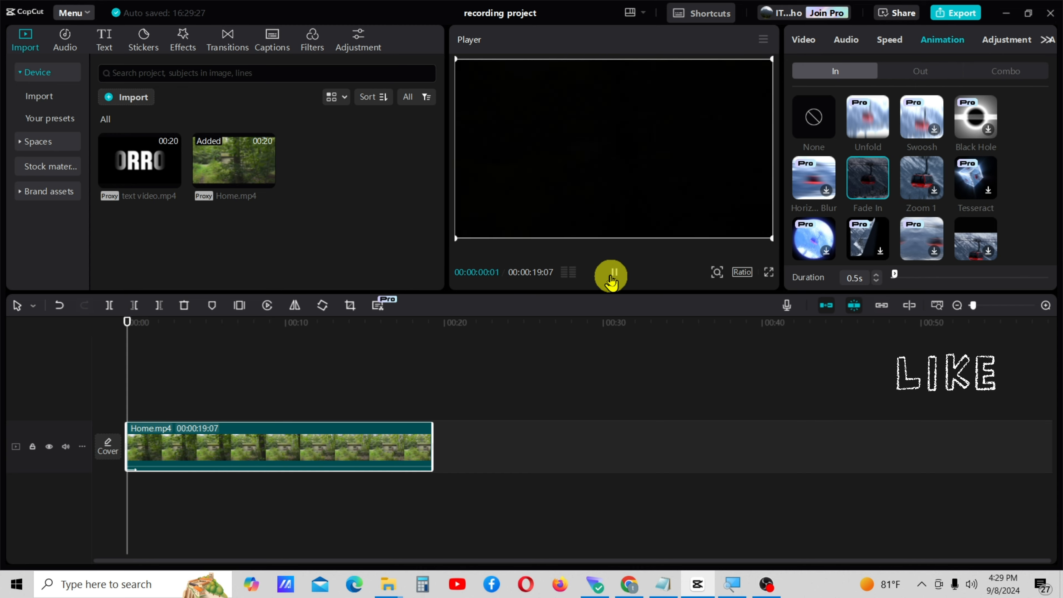
{"action": "left_click", "coordinate": [612, 274]}
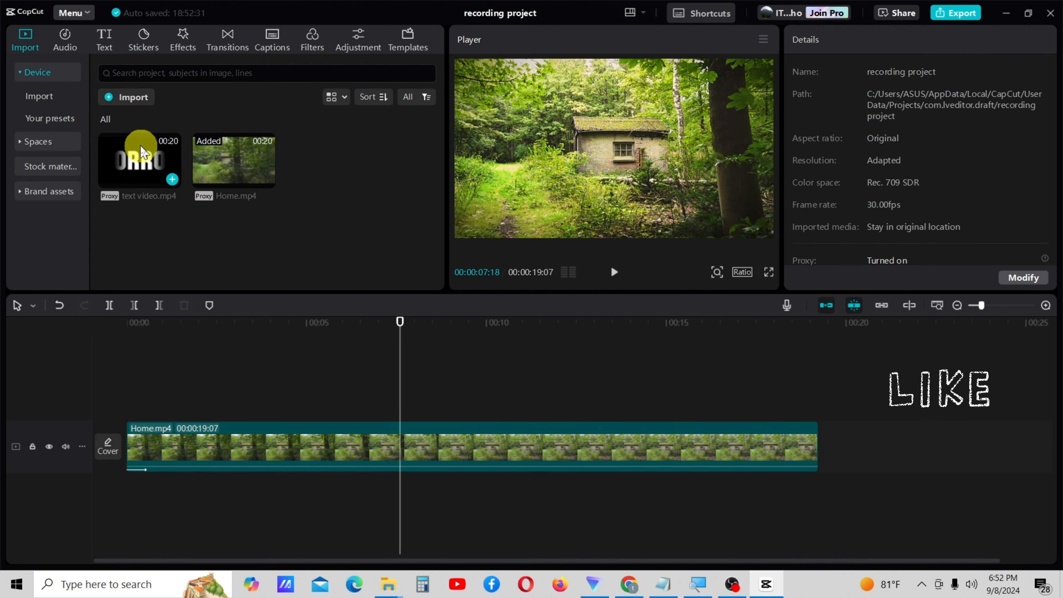
Place text video.mp4 on a track above Home.mp4 from the start, and blend it with Multiply at 72% opacity.
{"action": "left_click_drag", "start_coordinate": [135, 159], "coordinate": [128, 398]}
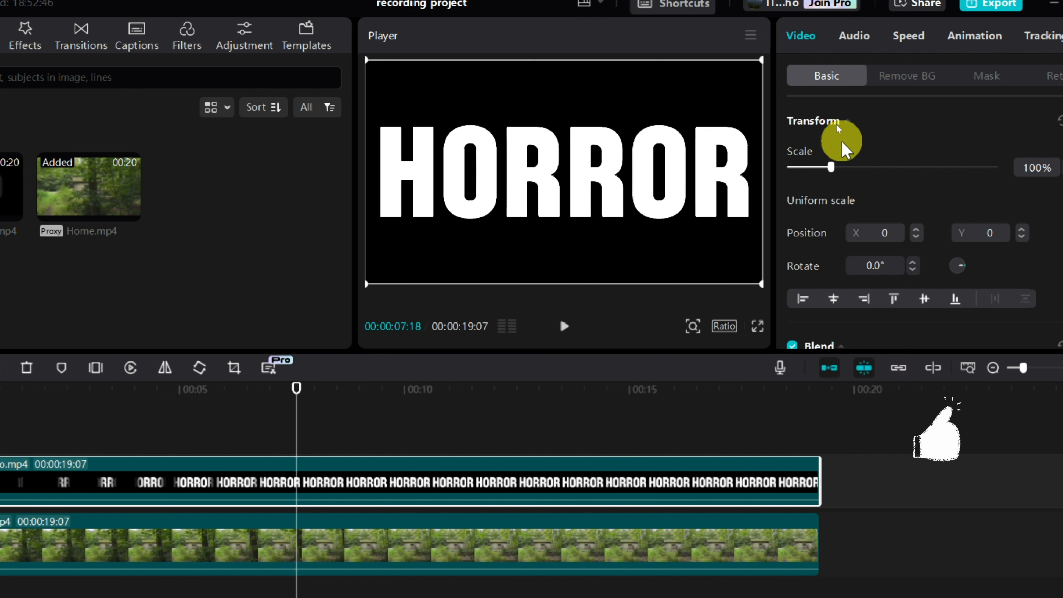
{"action": "scroll", "coordinate": [841, 140], "scroll_direction": "down", "scroll_amount": 5}
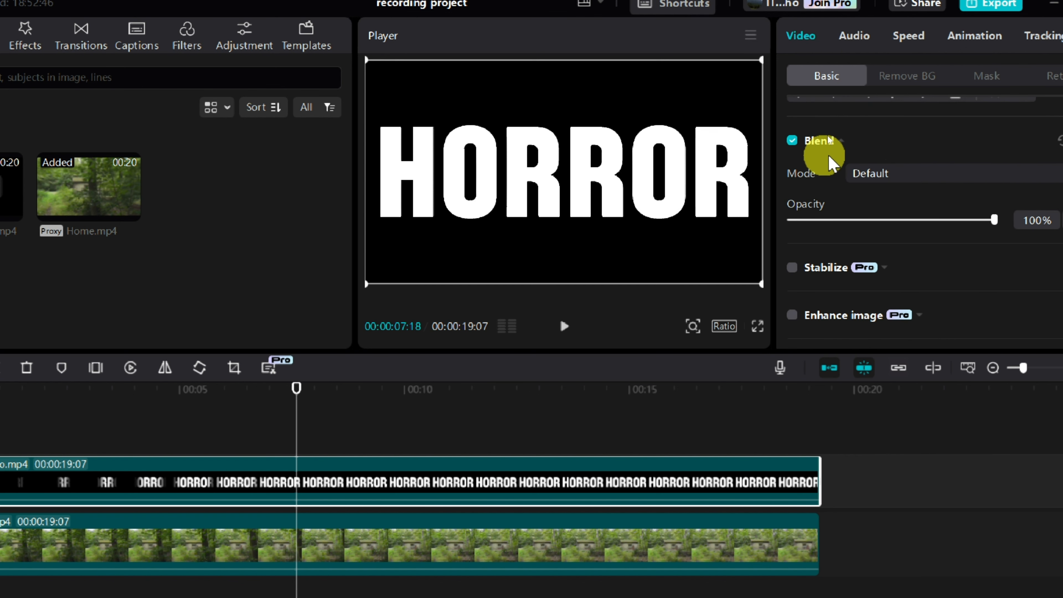
{"action": "left_click", "coordinate": [933, 172]}
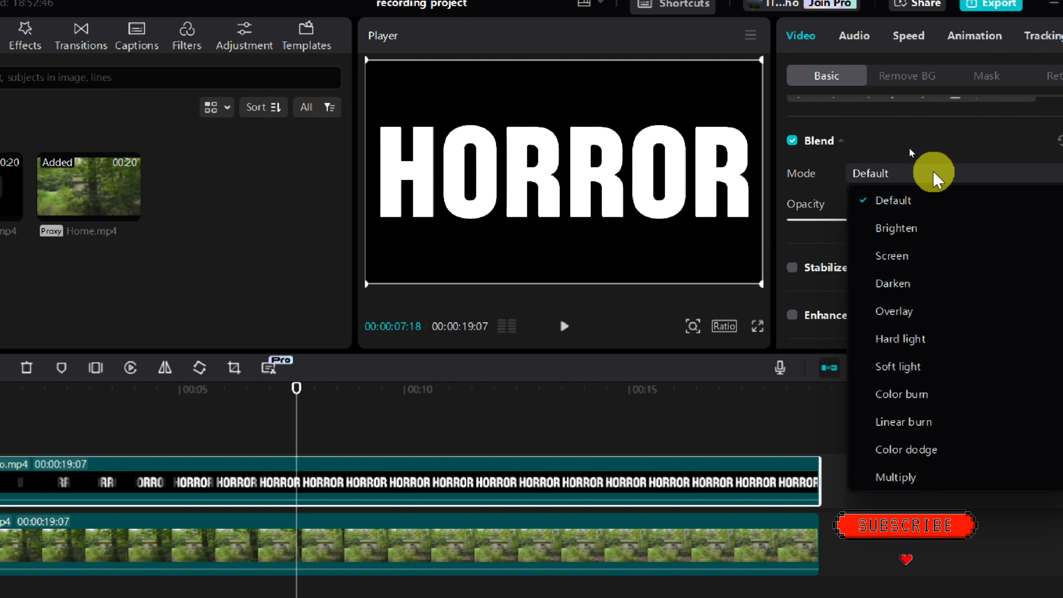
{"action": "left_click", "coordinate": [897, 481]}
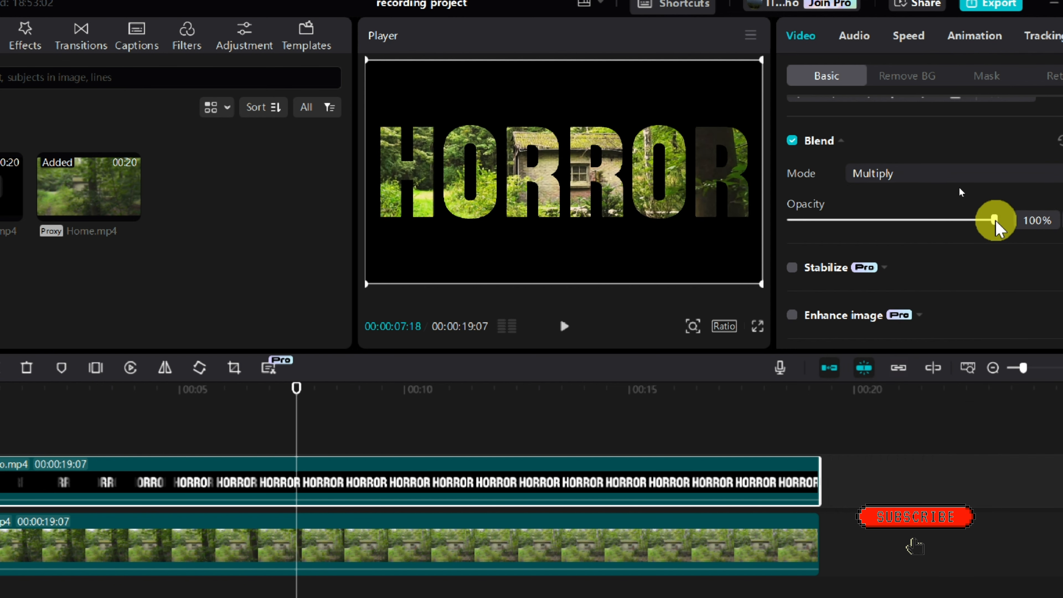
{"action": "left_click_drag", "start_coordinate": [995, 219], "coordinate": [938, 219]}
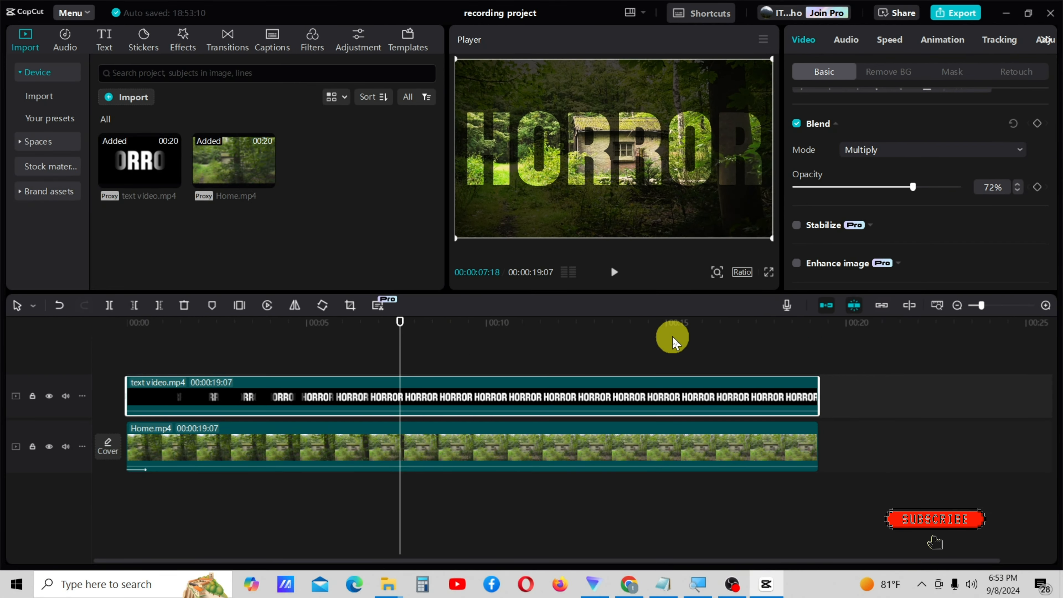
Play the blended HORROR title from the beginning of the timeline to preview it.
{"action": "left_click_drag", "start_coordinate": [397, 323], "coordinate": [29, 382]}
{"action": "left_click", "coordinate": [614, 273]}
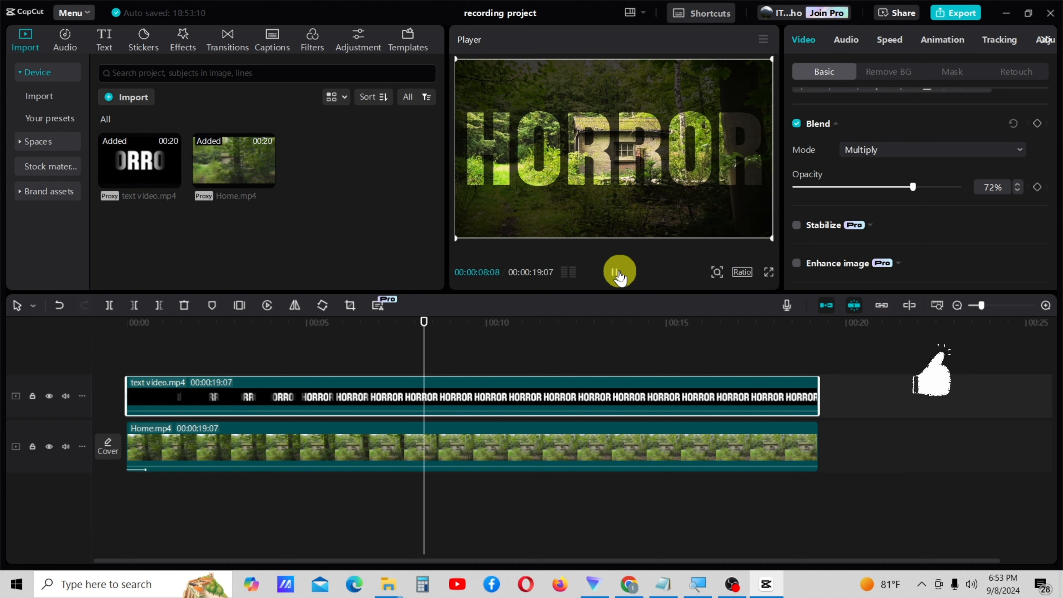
{"action": "left_click", "coordinate": [619, 273]}
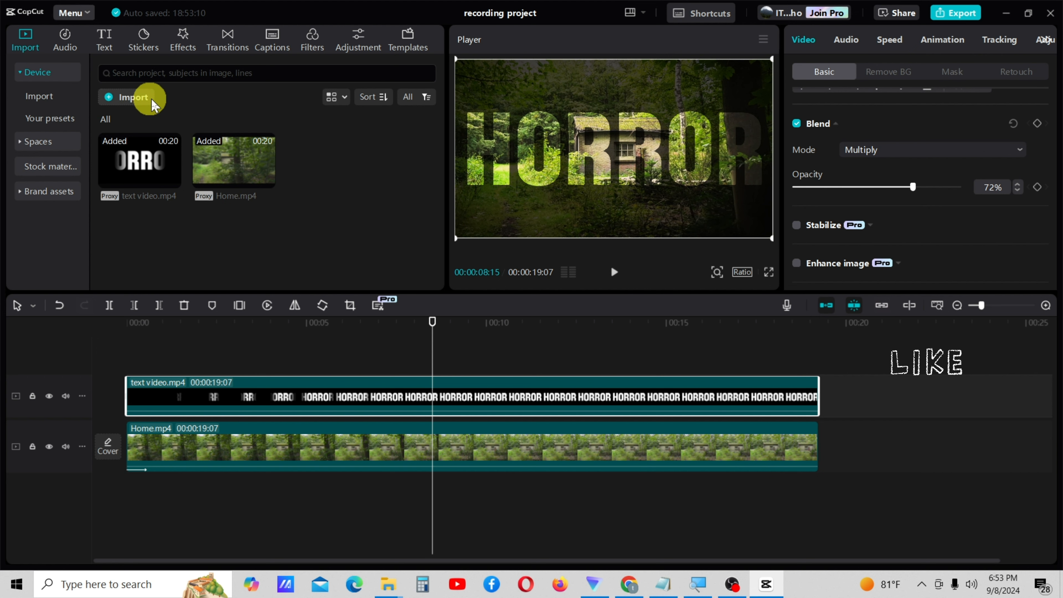
Import the darkness-horror-trailer-208233 audio file and place it on a track below Home.mp4 from the start.
{"action": "left_click", "coordinate": [131, 96]}
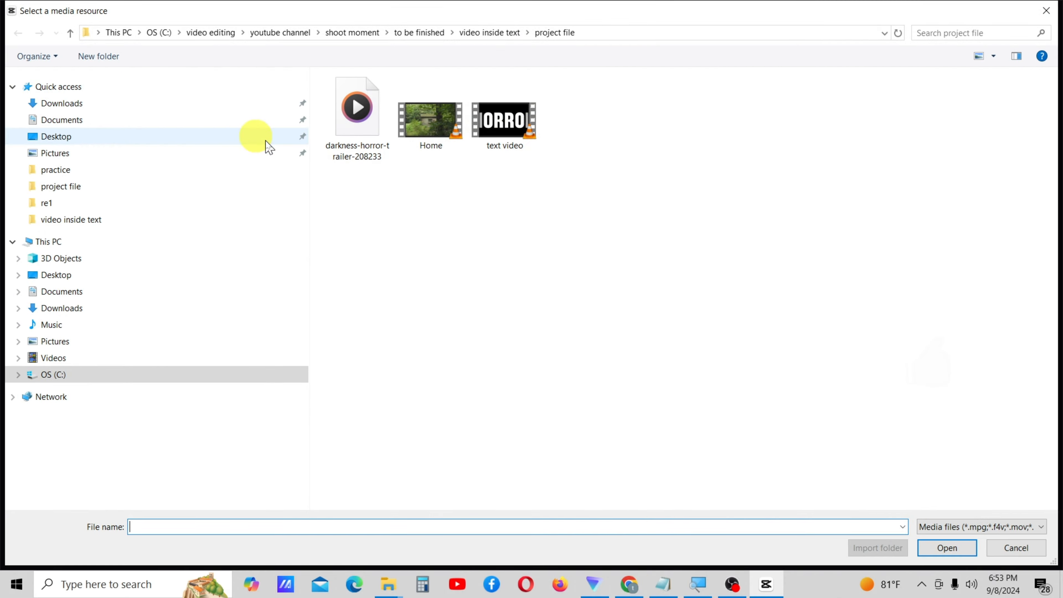
{"action": "left_click", "coordinate": [355, 142]}
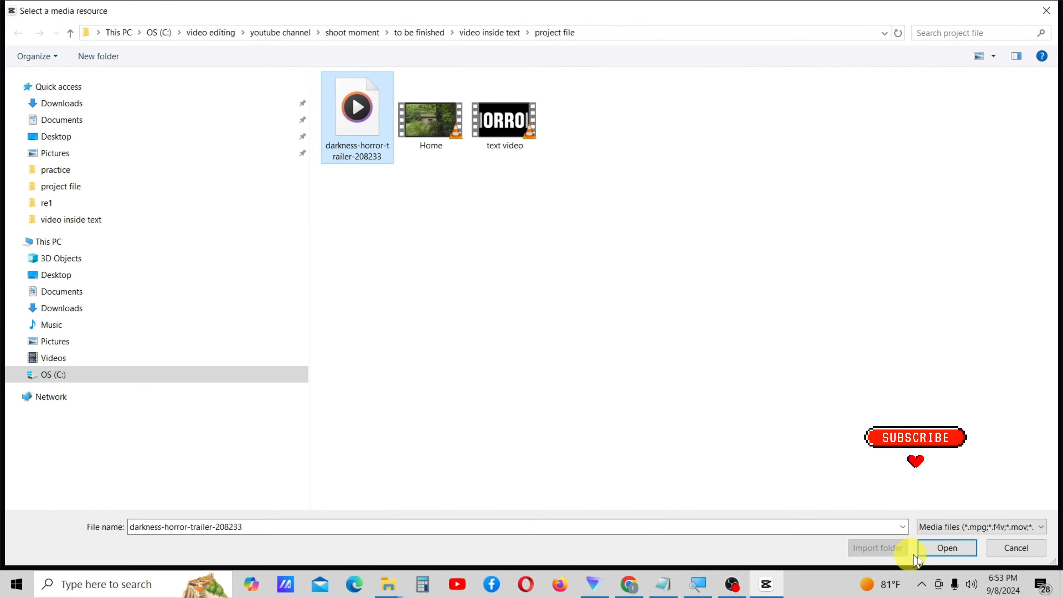
{"action": "left_click", "coordinate": [933, 549]}
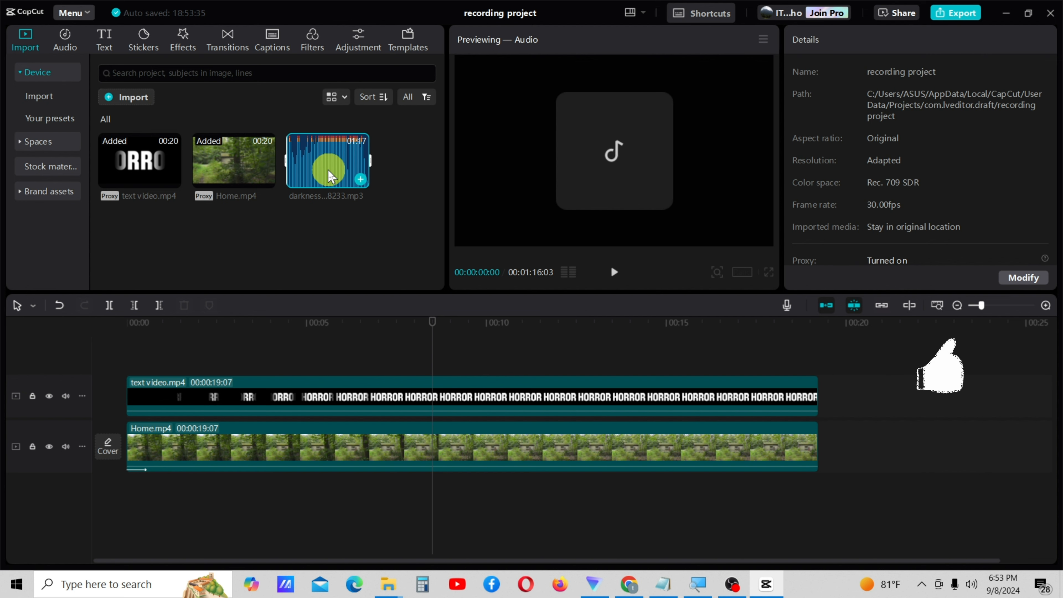
{"action": "left_click_drag", "start_coordinate": [328, 170], "coordinate": [115, 491]}
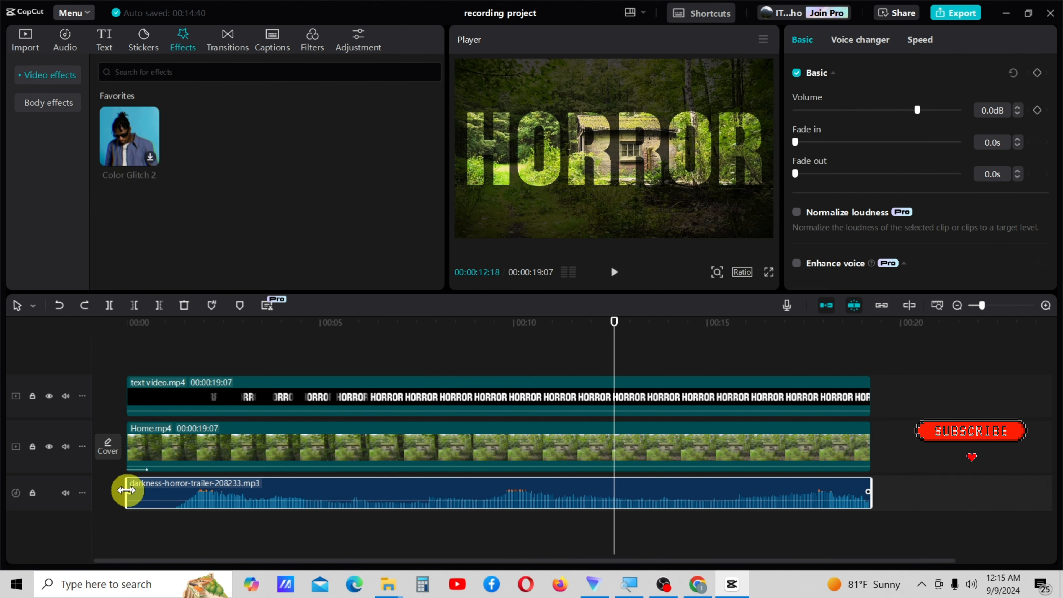
Trim about one second off the audio's start, move it back to the beginning, and extend its end to match the video clips.
{"action": "left_click_drag", "start_coordinate": [128, 489], "coordinate": [170, 501]}
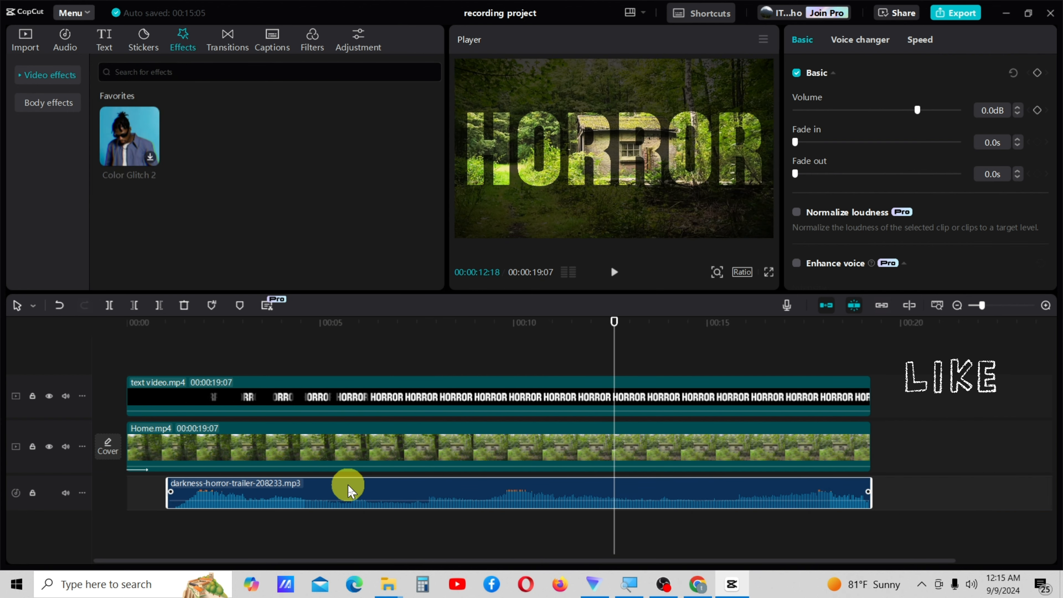
{"action": "left_click_drag", "start_coordinate": [347, 487], "coordinate": [297, 486]}
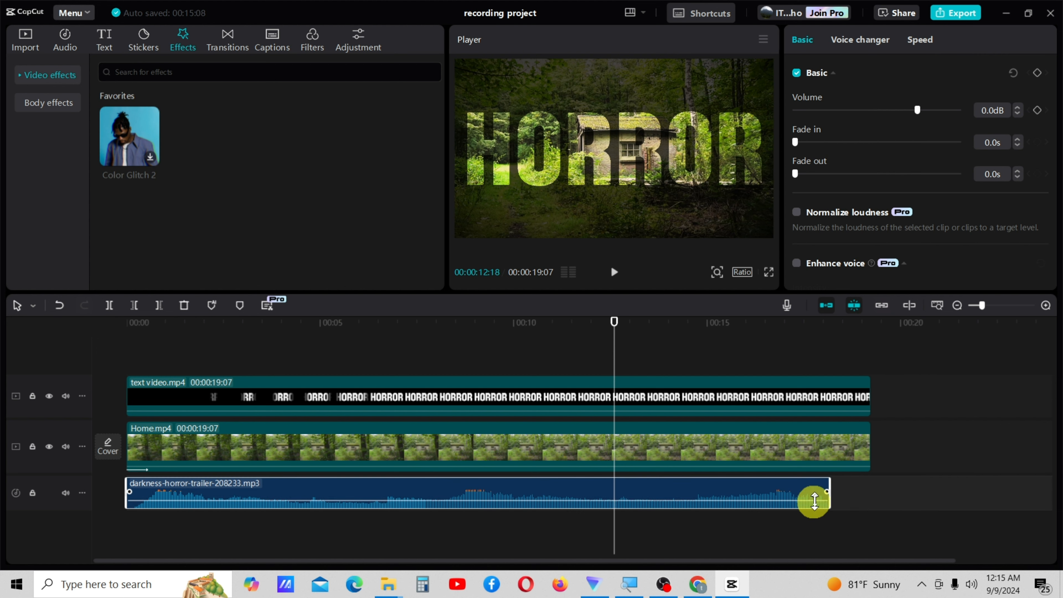
{"action": "left_click_drag", "start_coordinate": [829, 486], "coordinate": [867, 492]}
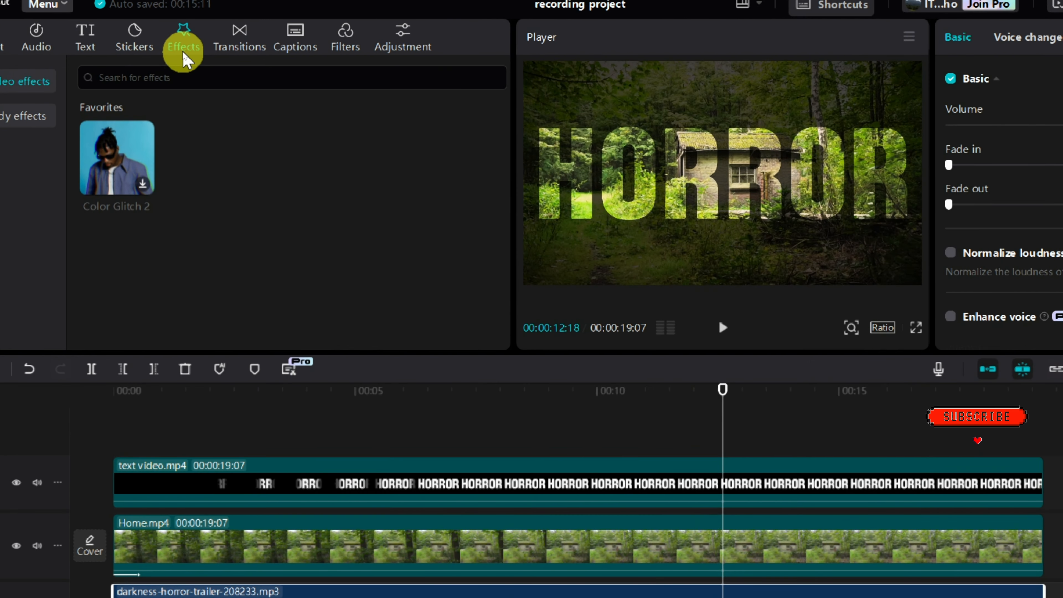
Search the video effects for flashlight and place the Flashlight effect above text video.mp4 at the start of the timeline.
{"action": "left_click", "coordinate": [161, 76]}
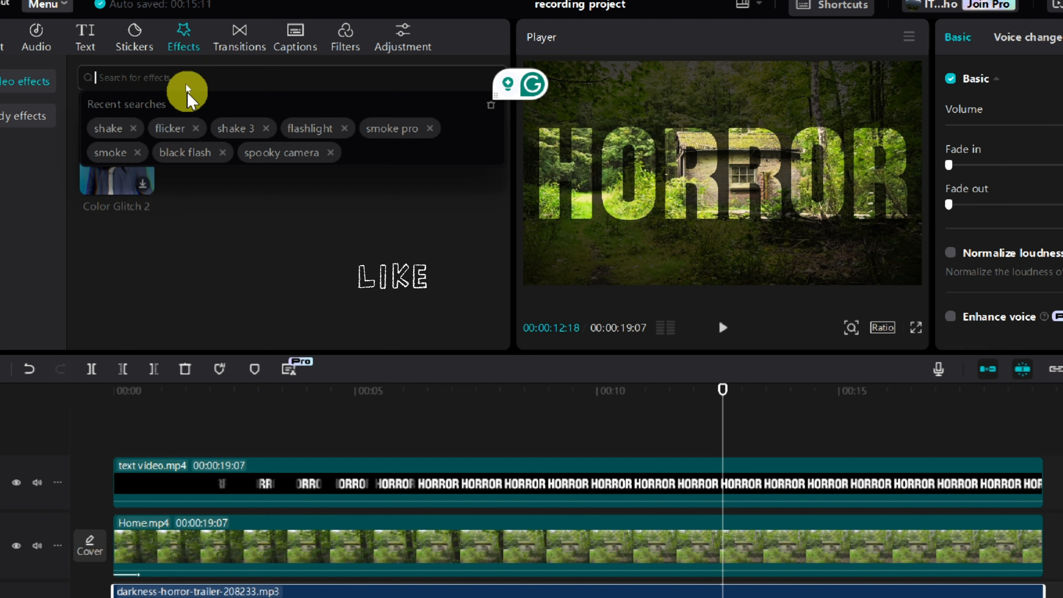
{"action": "left_click", "coordinate": [311, 126]}
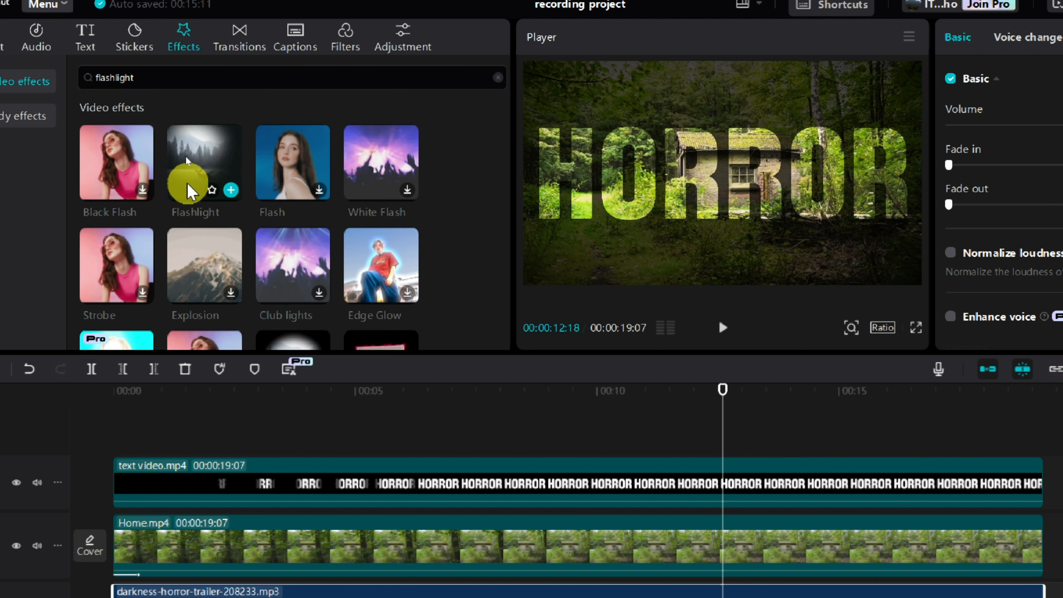
{"action": "left_click_drag", "start_coordinate": [185, 176], "coordinate": [110, 444]}
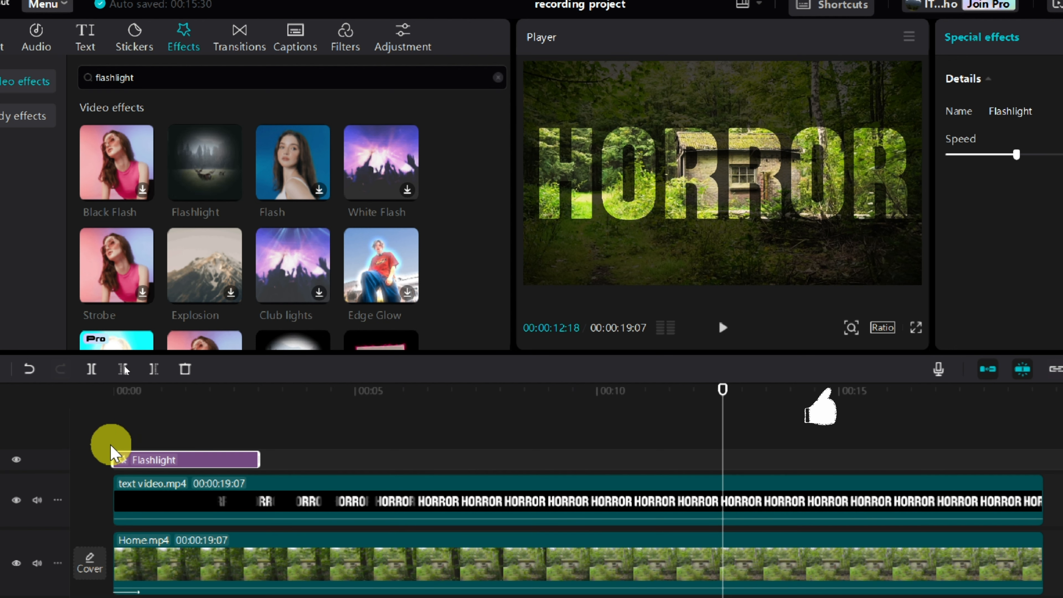
Shorten the Flashlight effect to about half a second and lower its Speed to near the minimum.
{"action": "left_click_drag", "start_coordinate": [252, 460], "coordinate": [165, 465]}
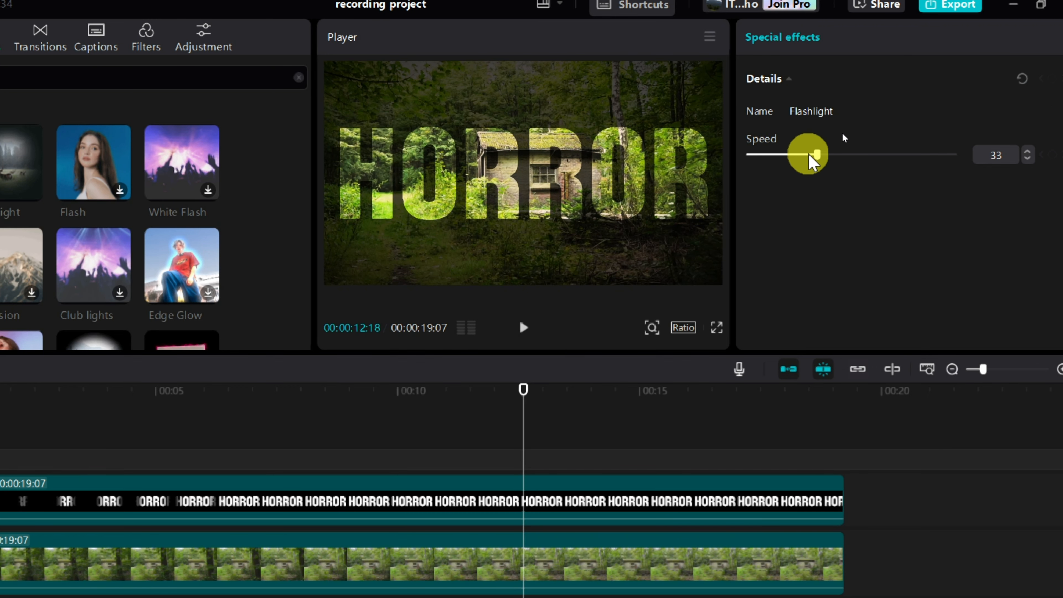
{"action": "left_click_drag", "start_coordinate": [816, 155], "coordinate": [754, 155]}
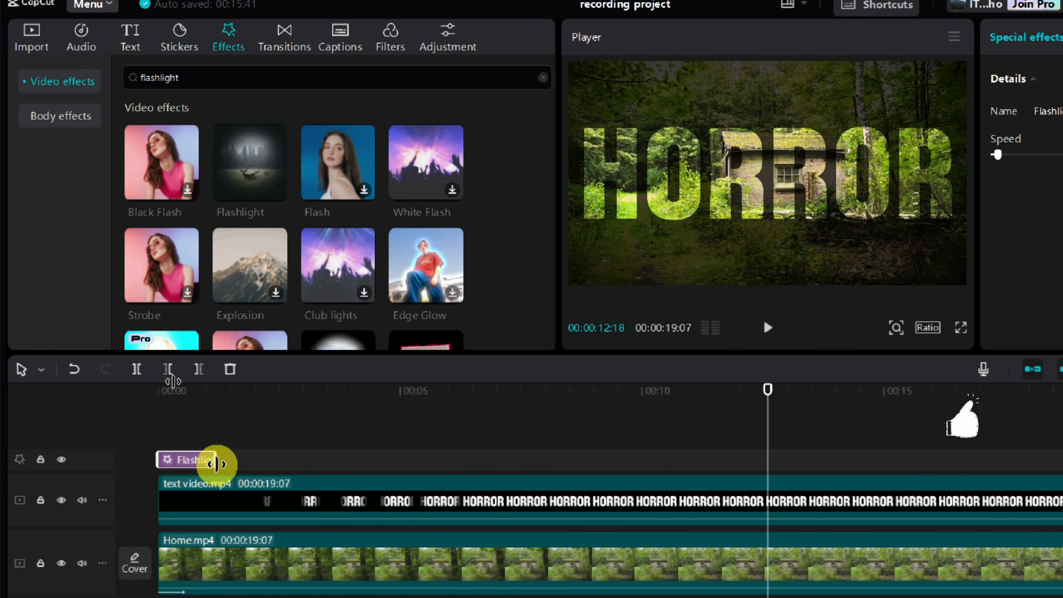
{"action": "left_click_drag", "start_coordinate": [216, 463], "coordinate": [183, 463]}
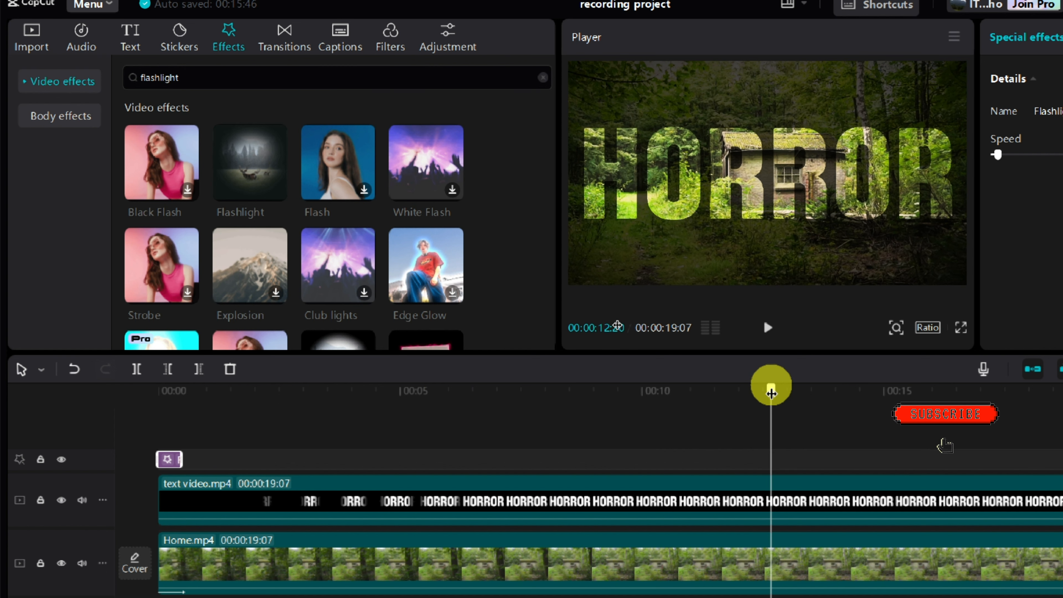
Play the first seconds of the timeline to preview the Flashlight effect.
{"action": "left_click_drag", "start_coordinate": [768, 388], "coordinate": [468, 389]}
{"action": "left_click", "coordinate": [398, 435]}
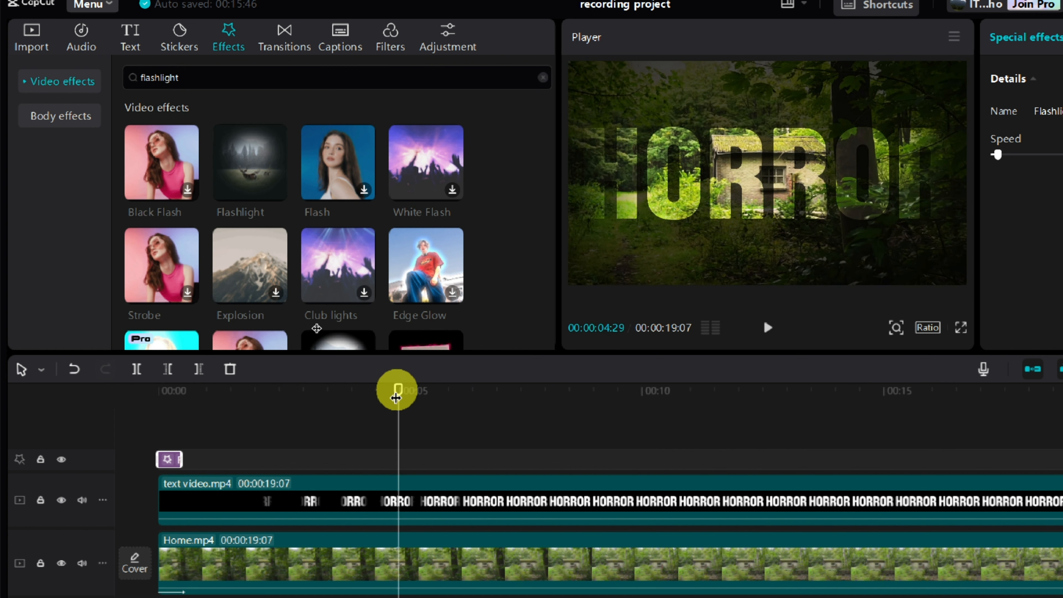
{"action": "left_click_drag", "start_coordinate": [396, 398], "coordinate": [135, 415]}
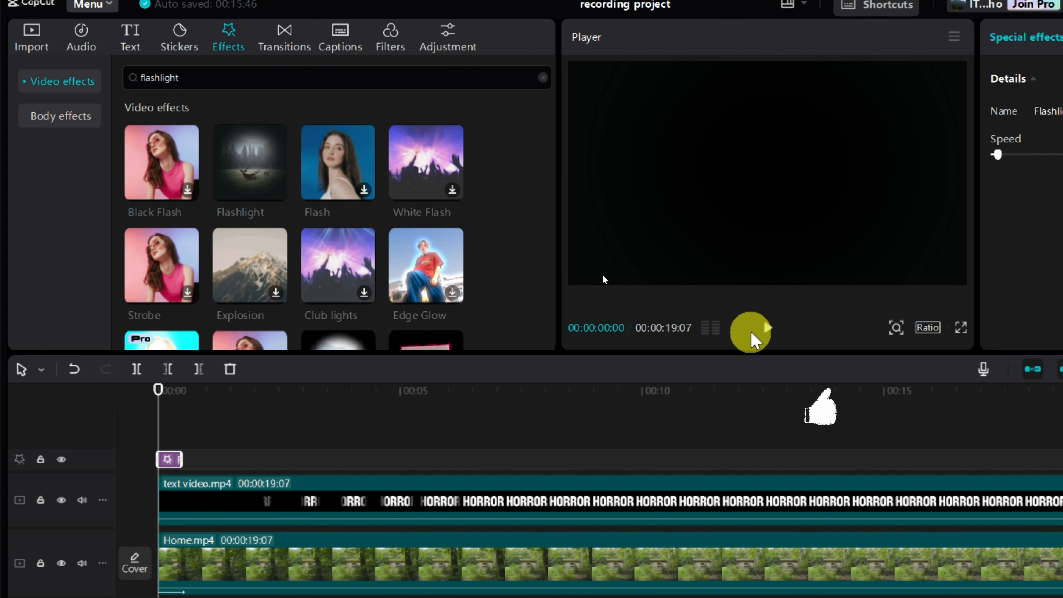
{"action": "left_click", "coordinate": [768, 327]}
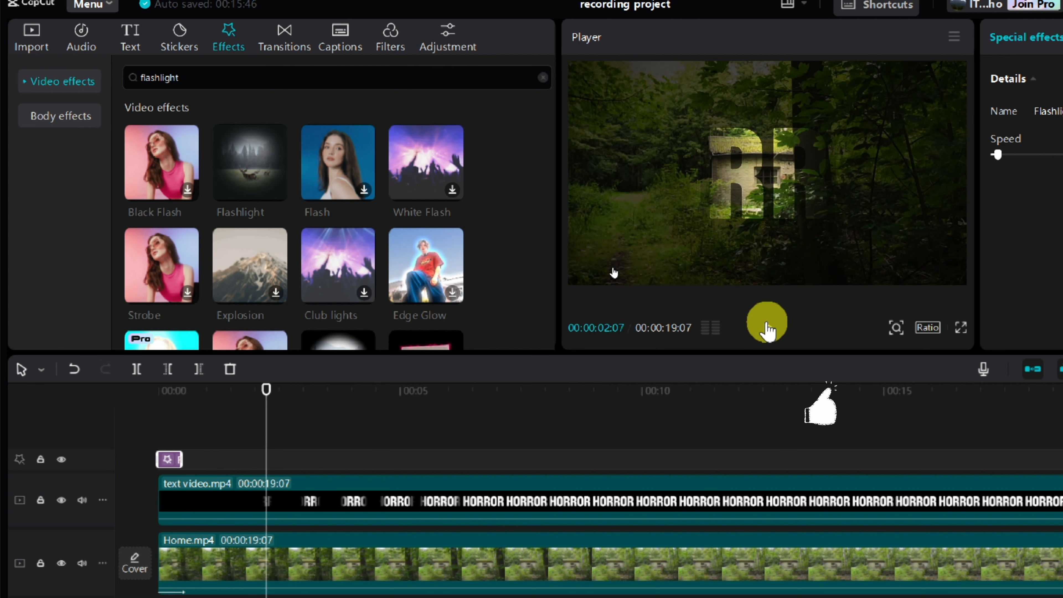
Search the effects for shake 3 and place the Shake 3 effect on the effects track at about 2 seconds.
{"action": "left_click", "coordinate": [197, 79]}
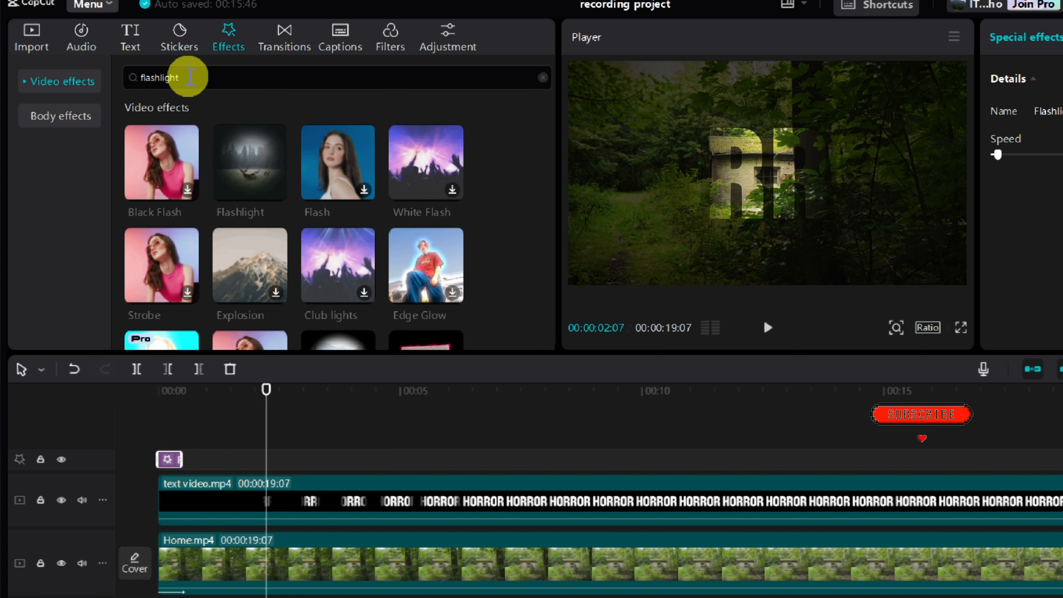
{"action": "left_click", "coordinate": [190, 77]}
{"action": "key", "text": "BackSpace"}
{"action": "key", "text": "BackSpace"}
{"action": "key", "text": "BackSpace"}
{"action": "key", "text": "BackSpace"}
{"action": "key", "text": "BackSpace"}
{"action": "key", "text": "BackSpace"}
{"action": "key", "text": "BackSpace"}
{"action": "key", "text": "BackSpace"}
{"action": "key", "text": "BackSpace"}
{"action": "key", "text": "BackSpace"}
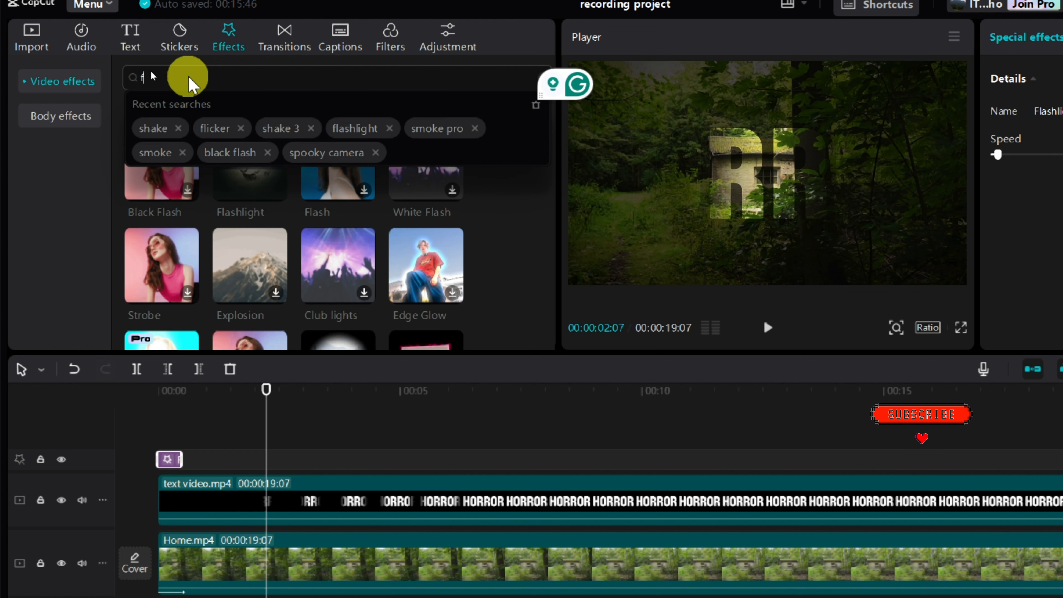
{"action": "left_click", "coordinate": [290, 130]}
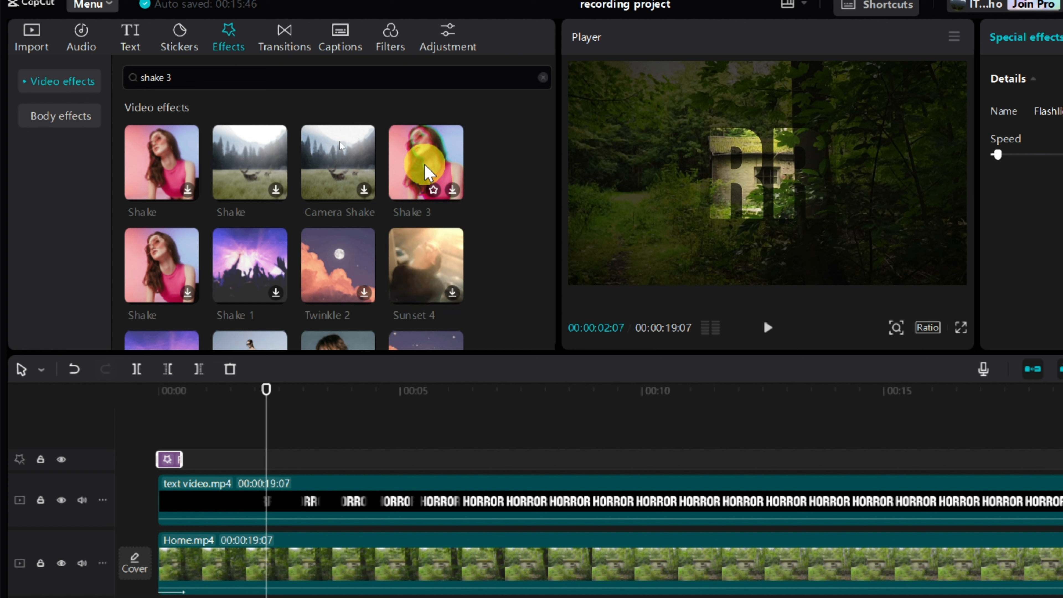
{"action": "left_click_drag", "start_coordinate": [424, 164], "coordinate": [256, 459]}
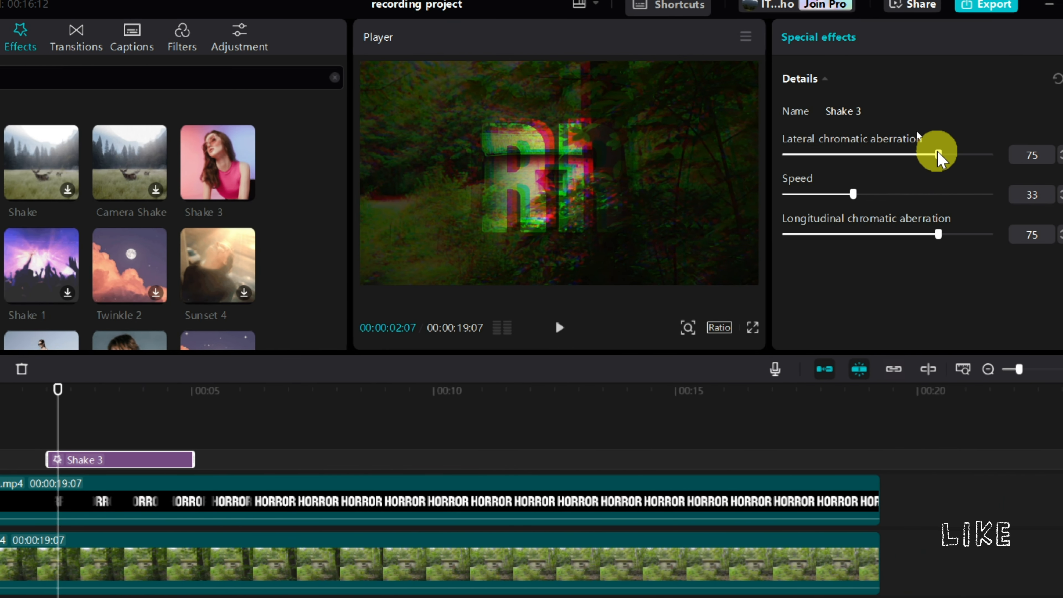
Set the Shake 3 effect's Lateral chromatic aberration to 47 and lower its Longitudinal chromatic aberration.
{"action": "left_click_drag", "start_coordinate": [926, 154], "coordinate": [902, 154]}
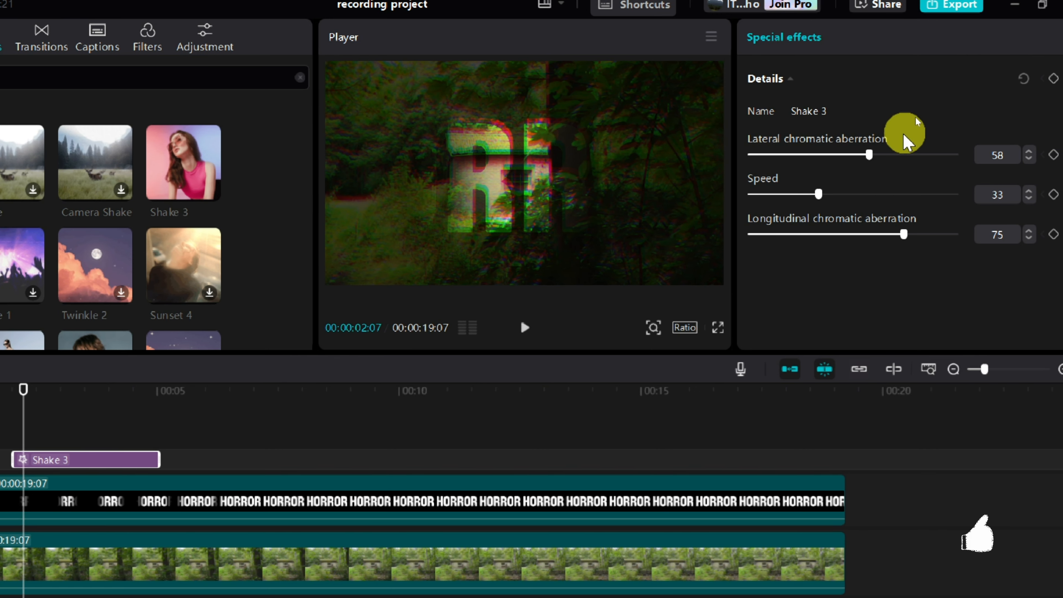
{"action": "mouse_move", "coordinate": [871, 155]}
{"action": "left_mouse_down"}
{"action": "mouse_move", "coordinate": [823, 155]}
{"action": "mouse_move", "coordinate": [850, 154]}
{"action": "left_mouse_up"}
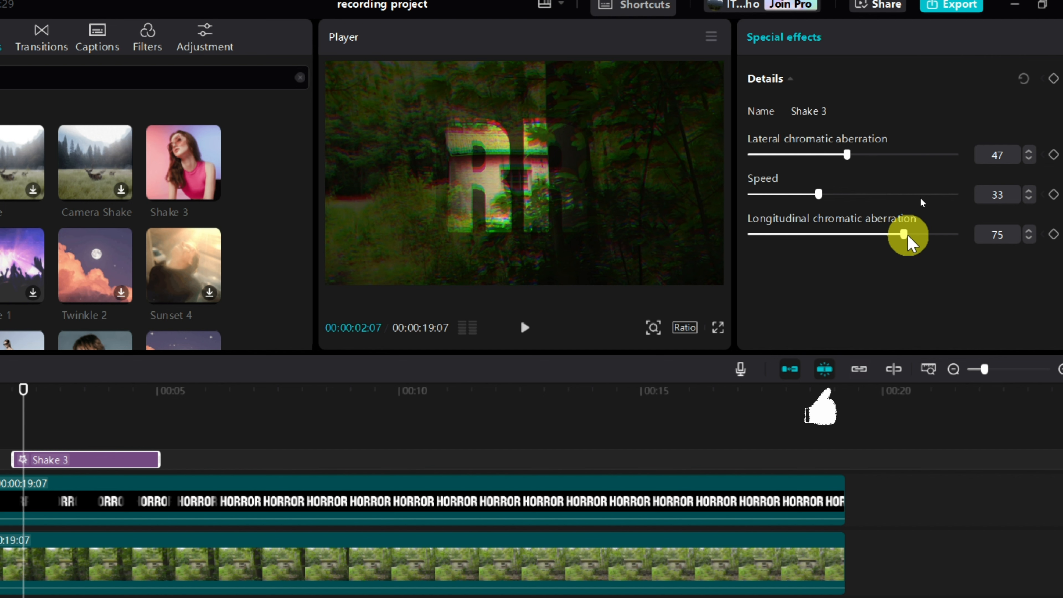
{"action": "left_click_drag", "start_coordinate": [908, 237], "coordinate": [856, 243]}
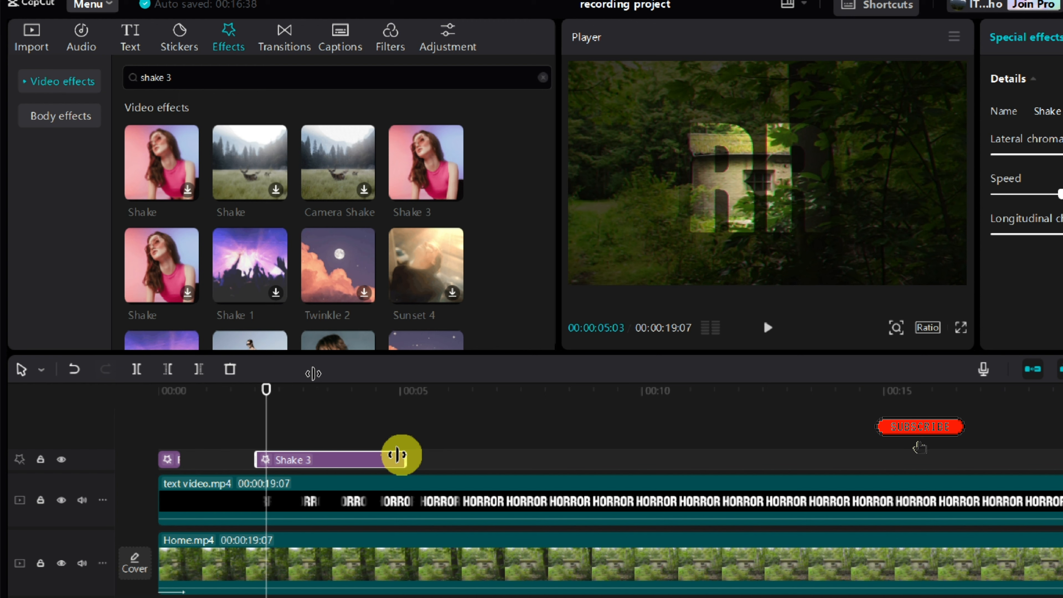
Shorten the Shake 3 effect to about 0.3 seconds and play the section from just before it.
{"action": "left_click_drag", "start_coordinate": [396, 454], "coordinate": [263, 451]}
{"action": "mouse_move", "coordinate": [264, 390]}
{"action": "left_mouse_down"}
{"action": "mouse_move", "coordinate": [250, 406]}
{"action": "mouse_move", "coordinate": [249, 396]}
{"action": "left_mouse_up"}
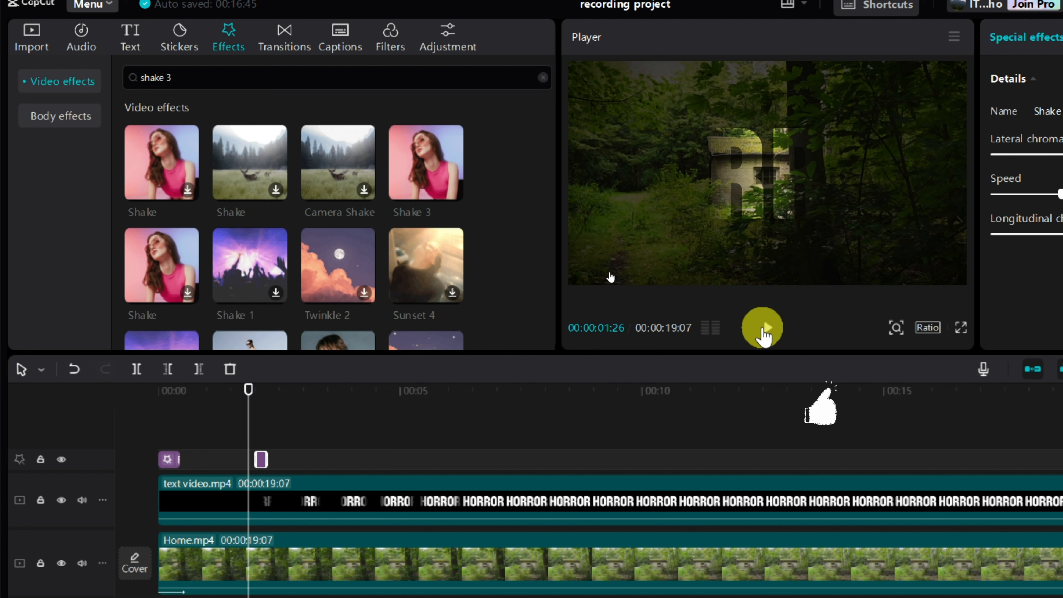
{"action": "left_click", "coordinate": [762, 331]}
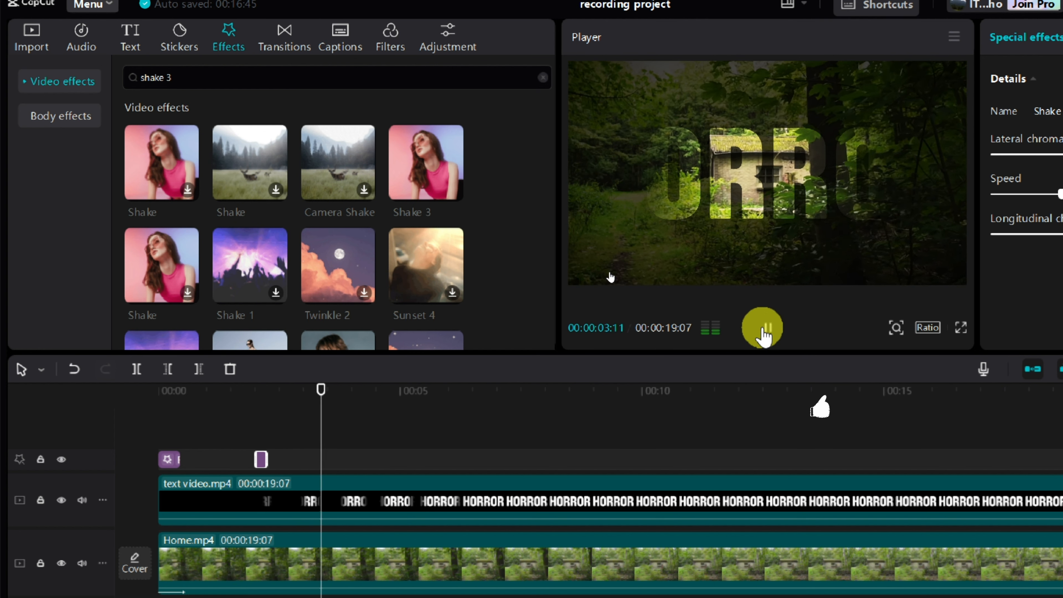
{"action": "left_click", "coordinate": [763, 329]}
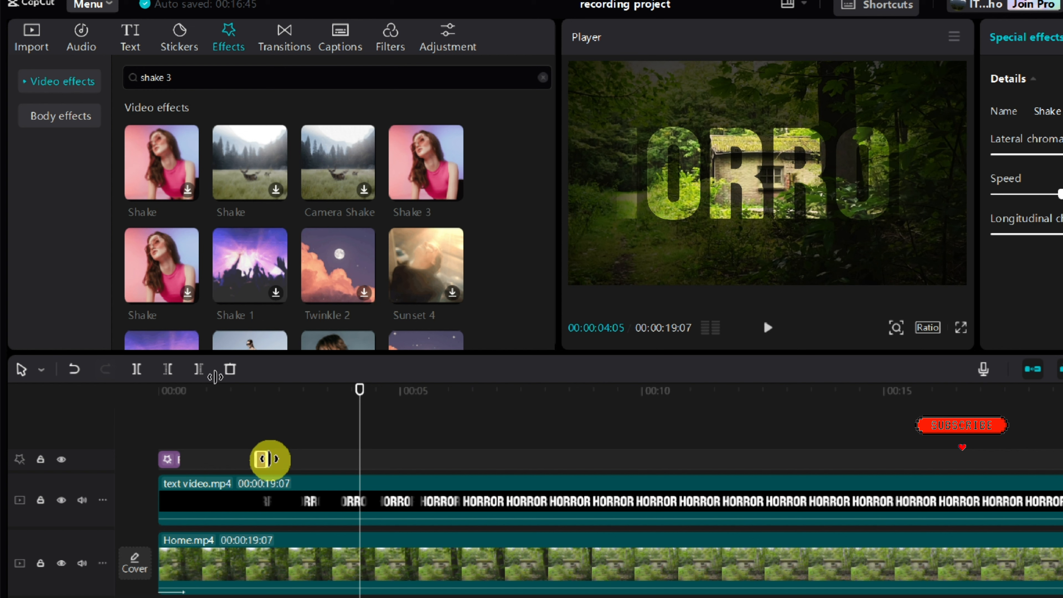
Adjust the Shake 3 effect to start at about 2.3 seconds and last about half a second, and replay that section.
{"action": "left_click_drag", "start_coordinate": [266, 458], "coordinate": [285, 465]}
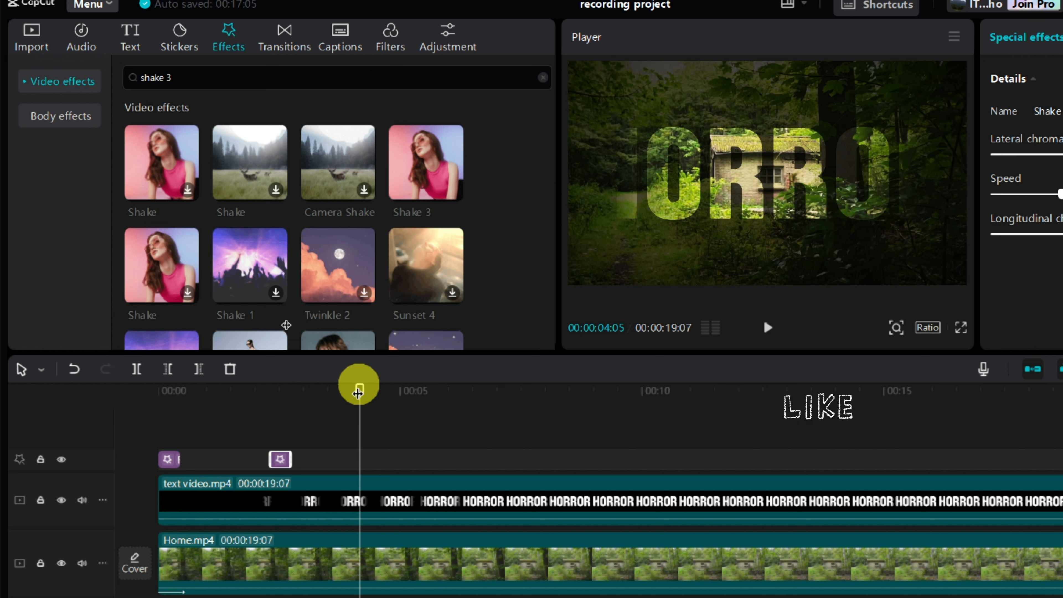
{"action": "left_click_drag", "start_coordinate": [358, 392], "coordinate": [257, 398]}
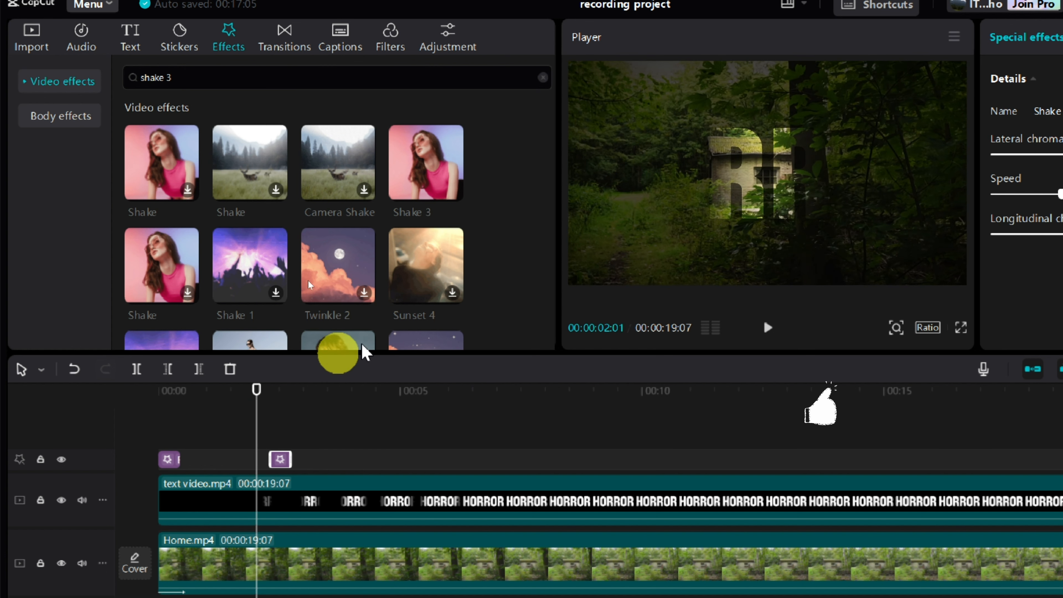
{"action": "left_click", "coordinate": [765, 331]}
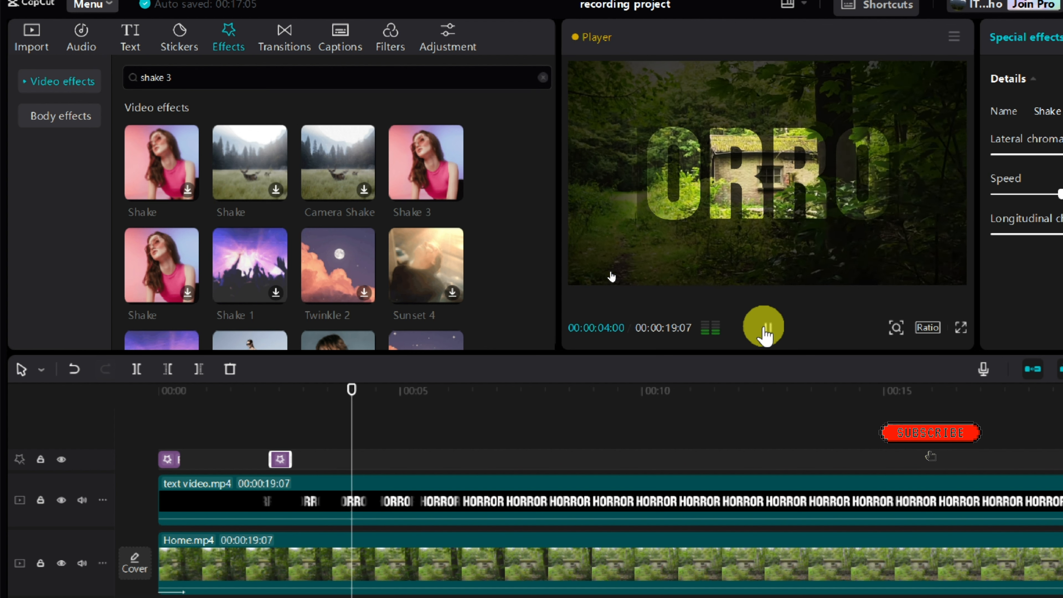
{"action": "left_click", "coordinate": [765, 331]}
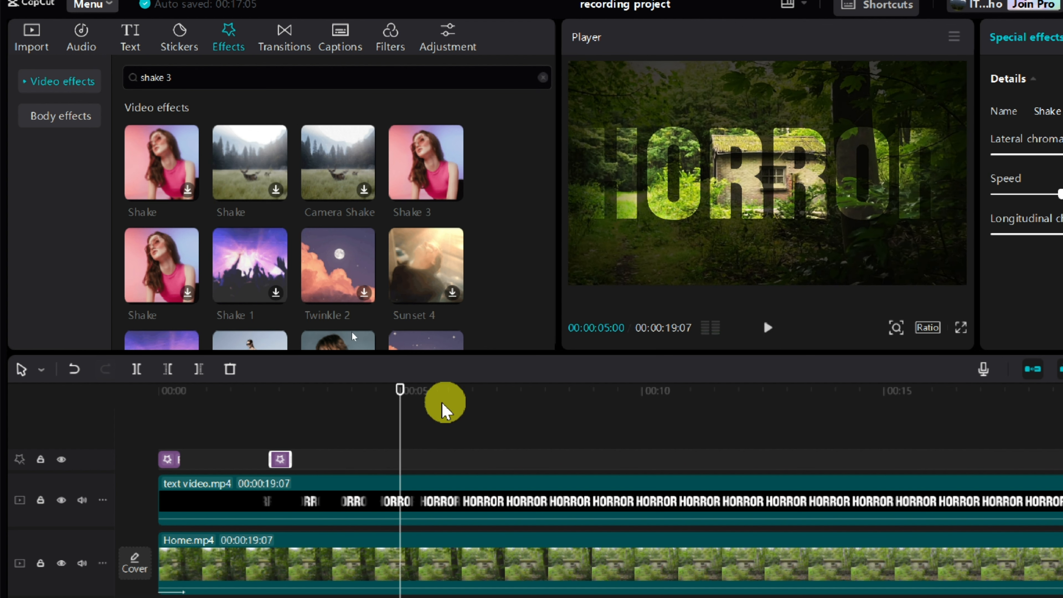
Search the effects for flicker and place the concert-crowd Flicker effect on the effects track at about 3.4 seconds.
{"action": "left_click_drag", "start_coordinate": [399, 400], "coordinate": [329, 400]}
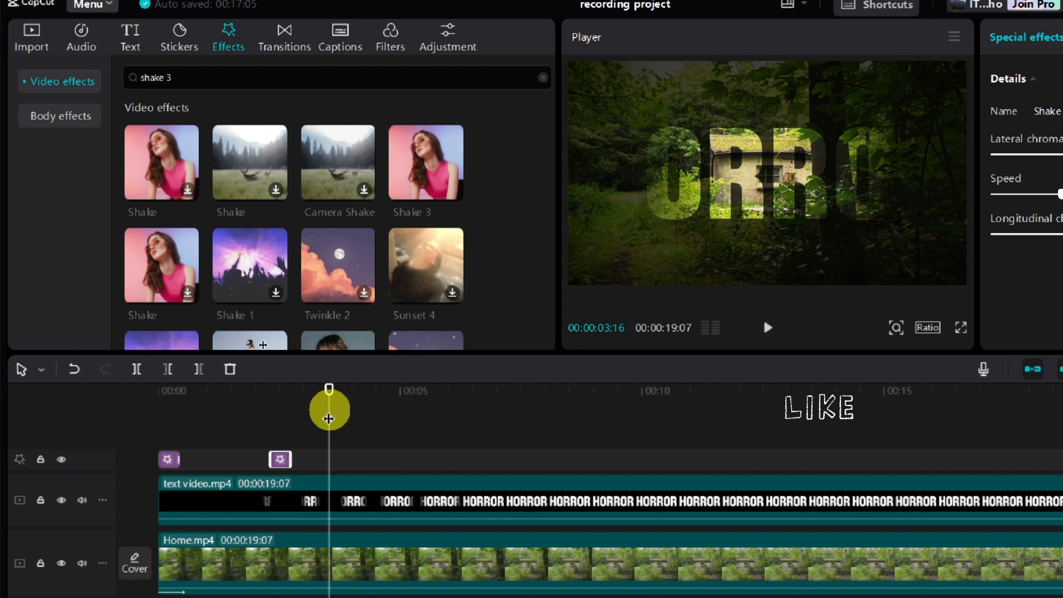
{"action": "left_click", "coordinate": [184, 87]}
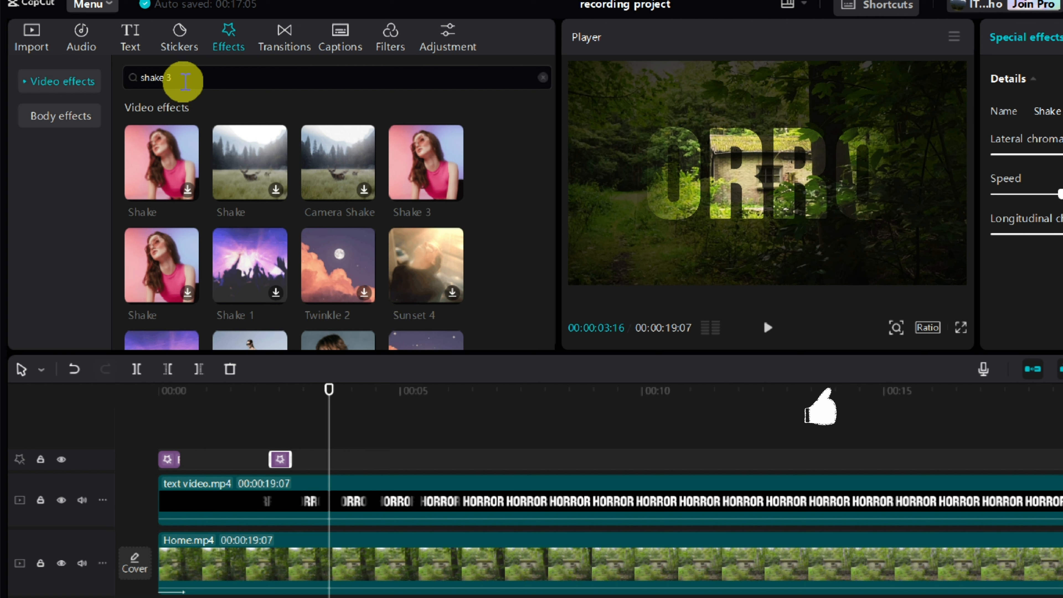
{"action": "key", "text": "BackSpace"}
{"action": "key", "text": "BackSpace"}
{"action": "key", "text": "BackSpace"}
{"action": "key", "text": "BackSpace"}
{"action": "key", "text": "BackSpace"}
{"action": "key", "text": "BackSpace"}
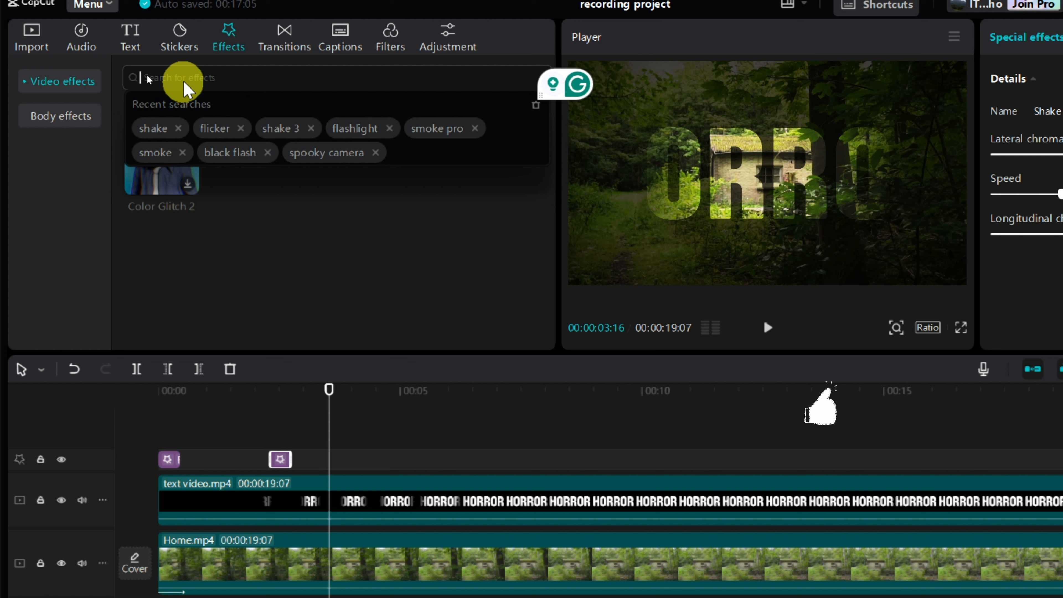
{"action": "left_click", "coordinate": [215, 128]}
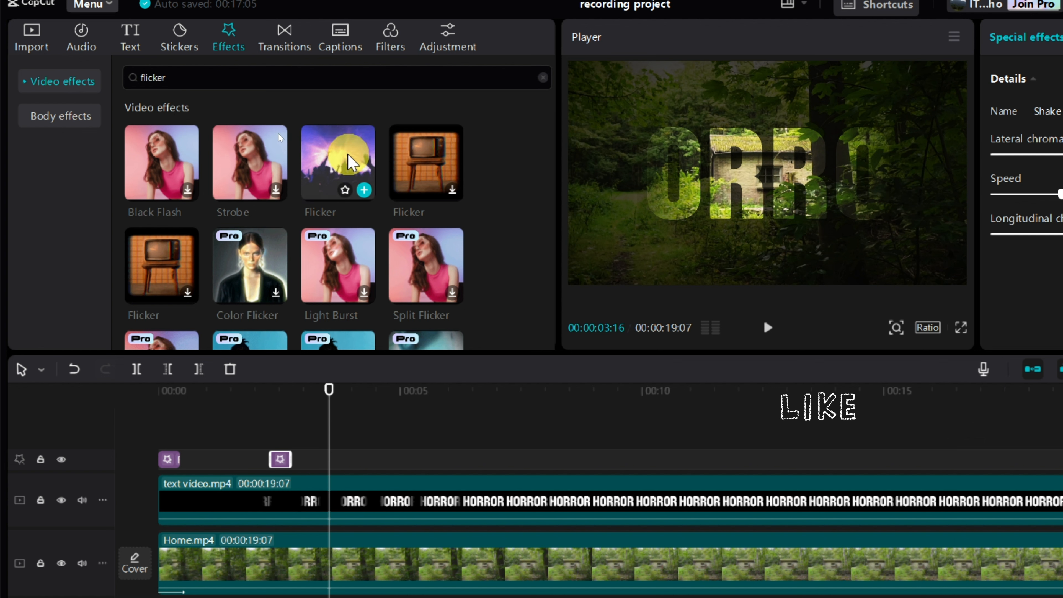
{"action": "left_click_drag", "start_coordinate": [361, 160], "coordinate": [357, 448]}
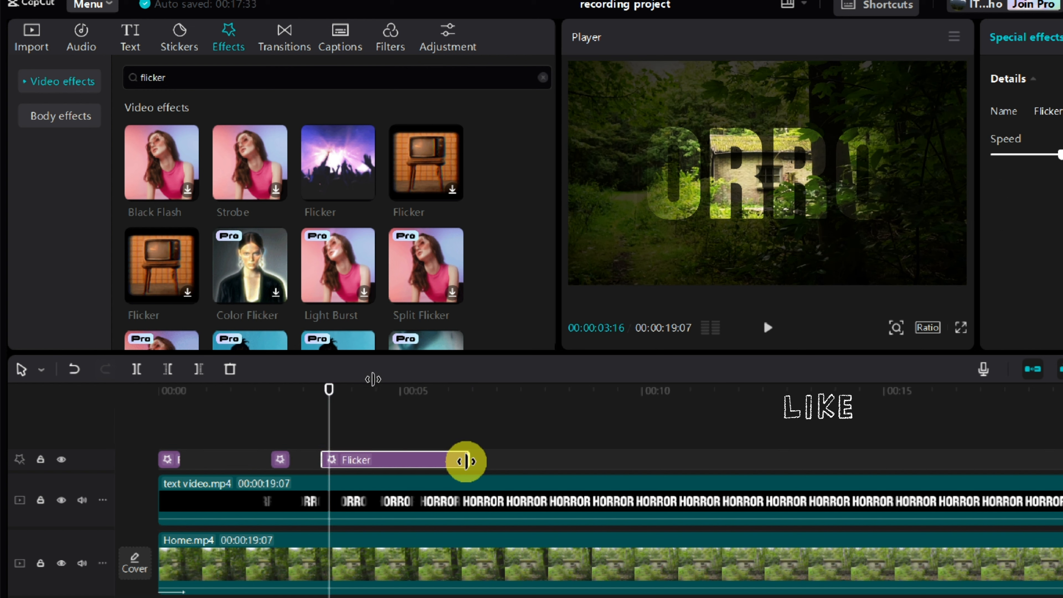
Lower the Flicker effect's Speed, shorten the effect to about 0.4 seconds and play the section from just before it.
{"action": "left_click_drag", "start_coordinate": [455, 460], "coordinate": [372, 460]}
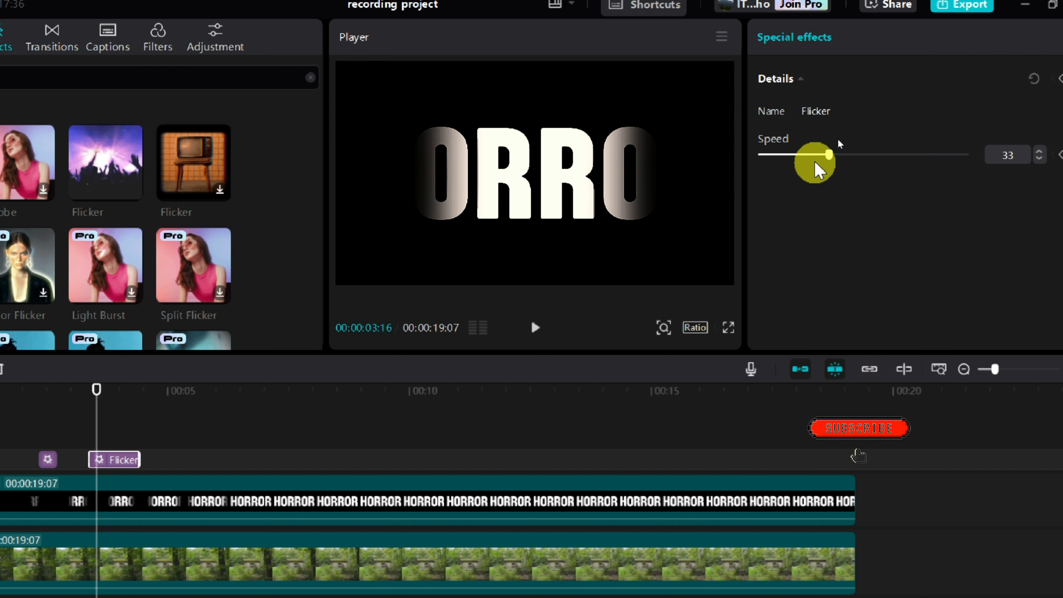
{"action": "left_click_drag", "start_coordinate": [825, 152], "coordinate": [815, 155]}
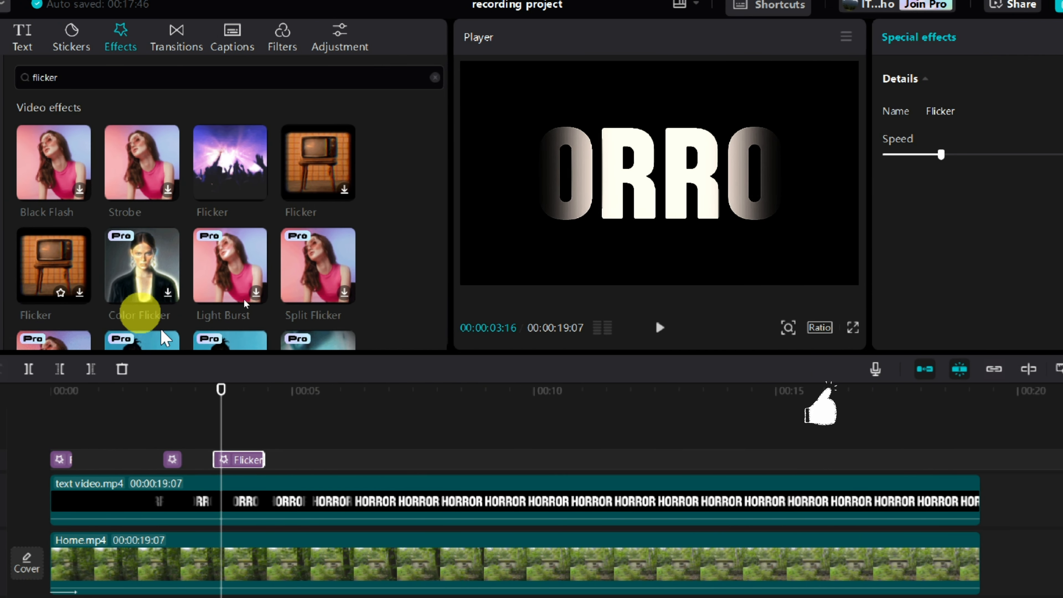
{"action": "left_click_drag", "start_coordinate": [265, 459], "coordinate": [226, 460]}
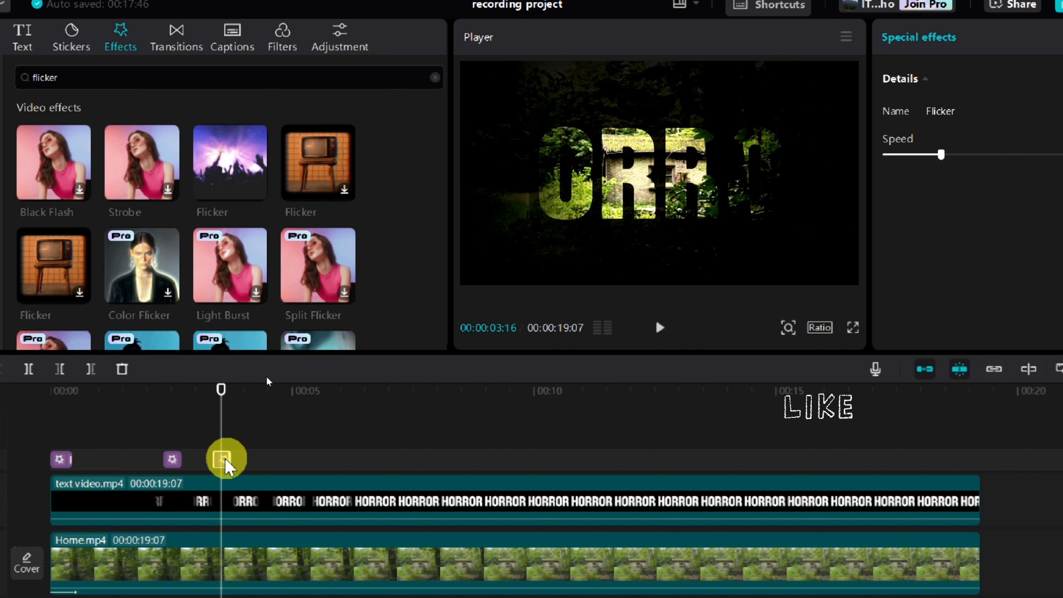
{"action": "left_click_drag", "start_coordinate": [218, 396], "coordinate": [204, 393]}
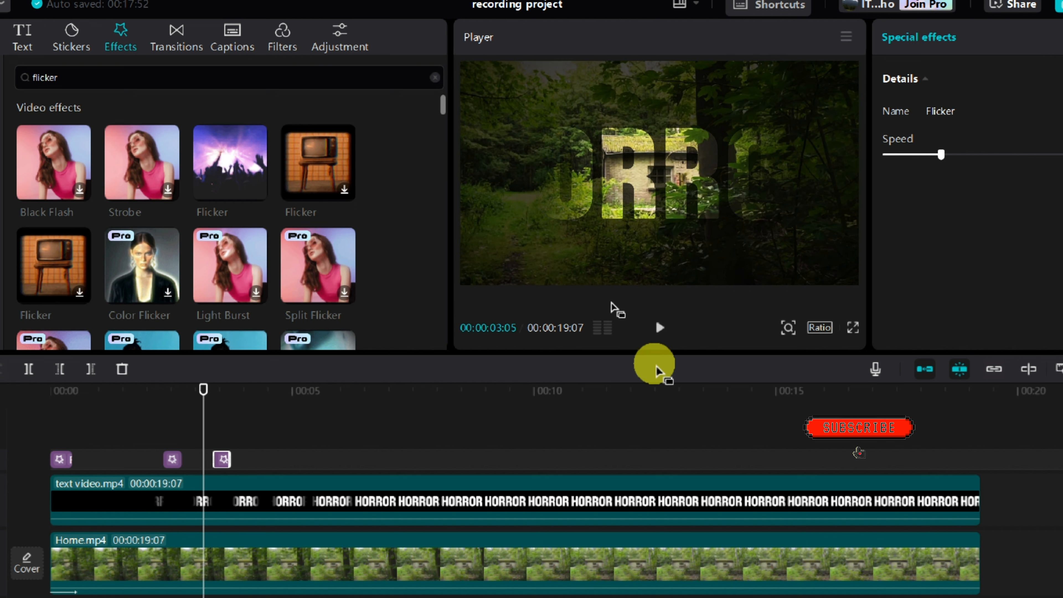
{"action": "left_click", "coordinate": [659, 330]}
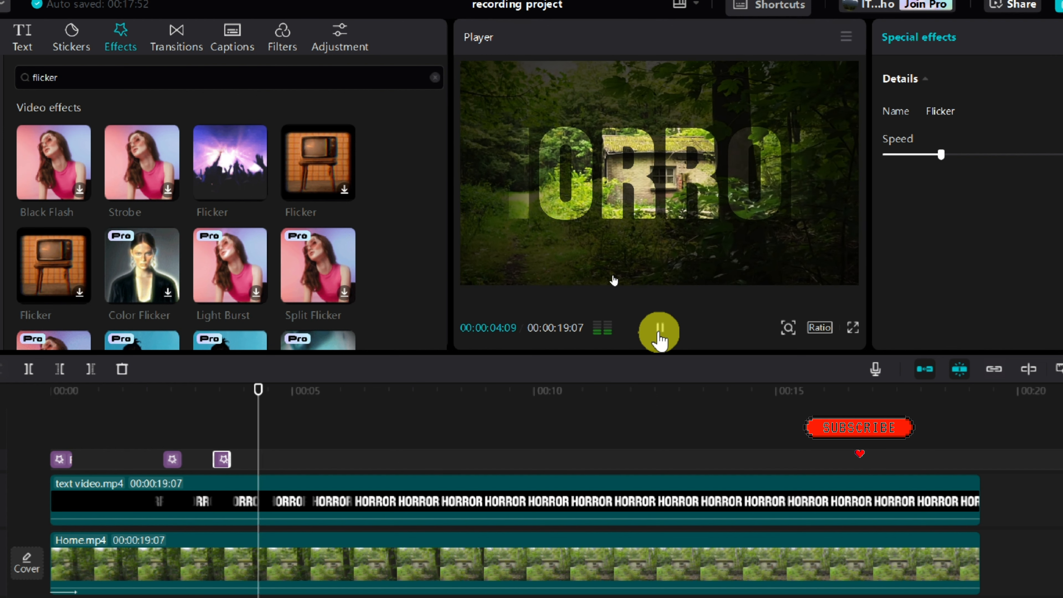
{"action": "left_click", "coordinate": [659, 331]}
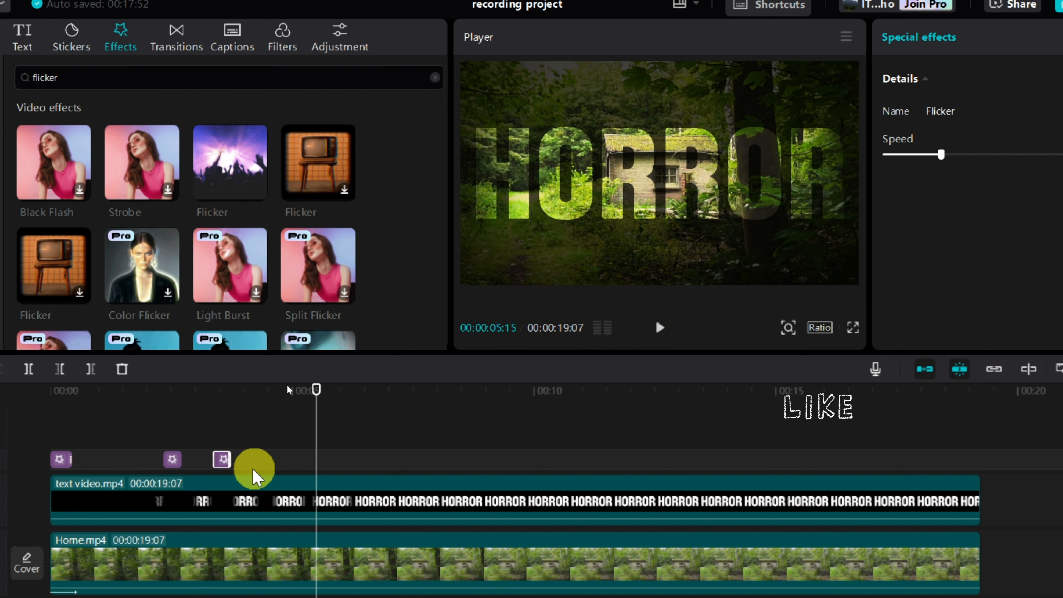
Move the Flicker effect to start at about 3.8 seconds and replay the section.
{"action": "left_click_drag", "start_coordinate": [228, 460], "coordinate": [246, 459]}
{"action": "left_click_drag", "start_coordinate": [316, 408], "coordinate": [221, 392]}
{"action": "left_click", "coordinate": [668, 340]}
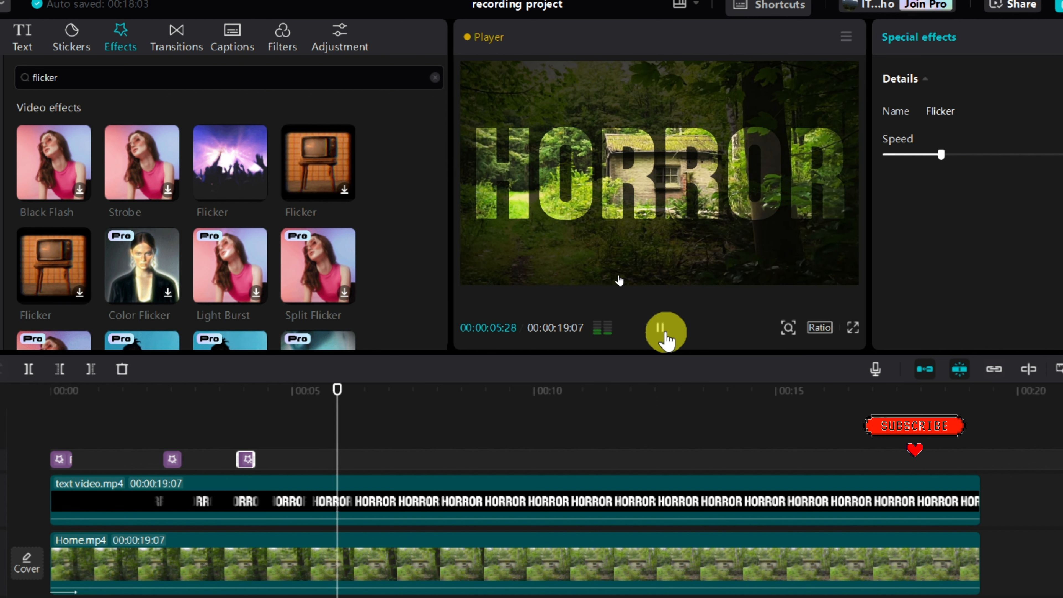
{"action": "left_click", "coordinate": [665, 337]}
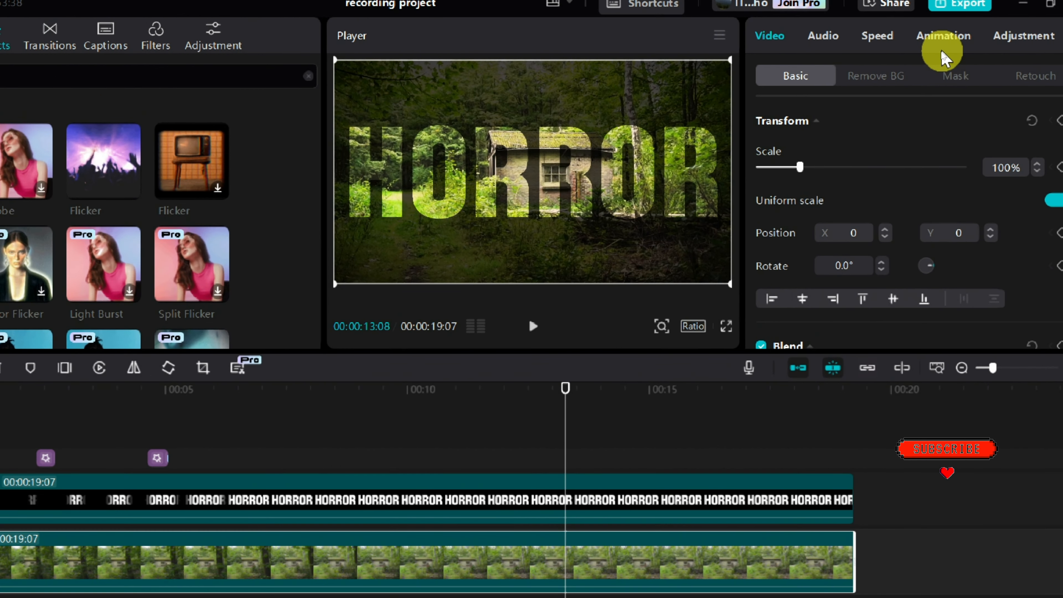
Apply the Fade Out exit animation to the Home.mp4 clip with a duration of 2.7 s.
{"action": "left_click", "coordinate": [942, 38]}
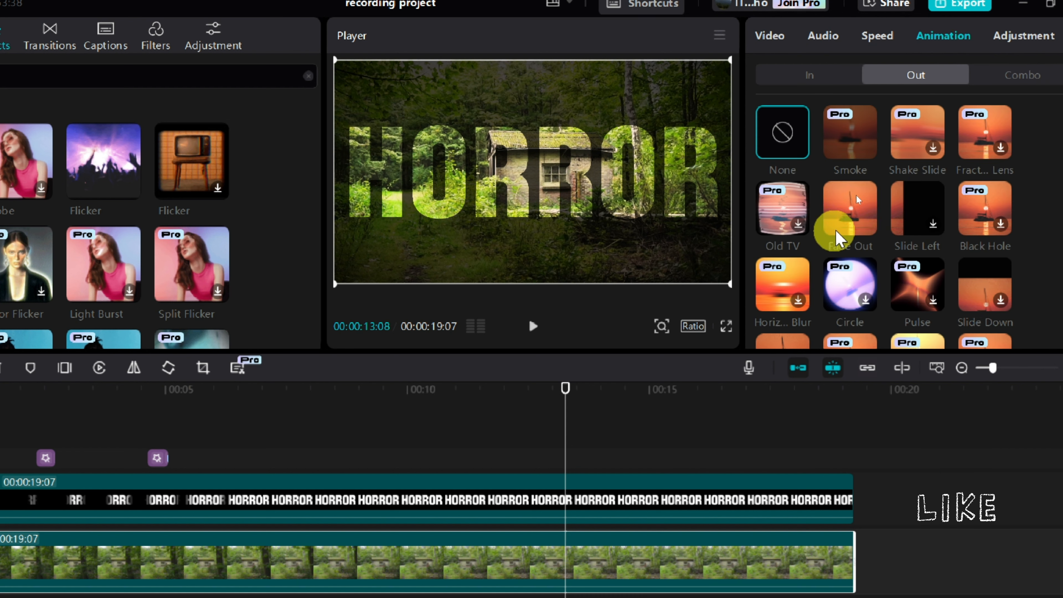
{"action": "left_click", "coordinate": [849, 206]}
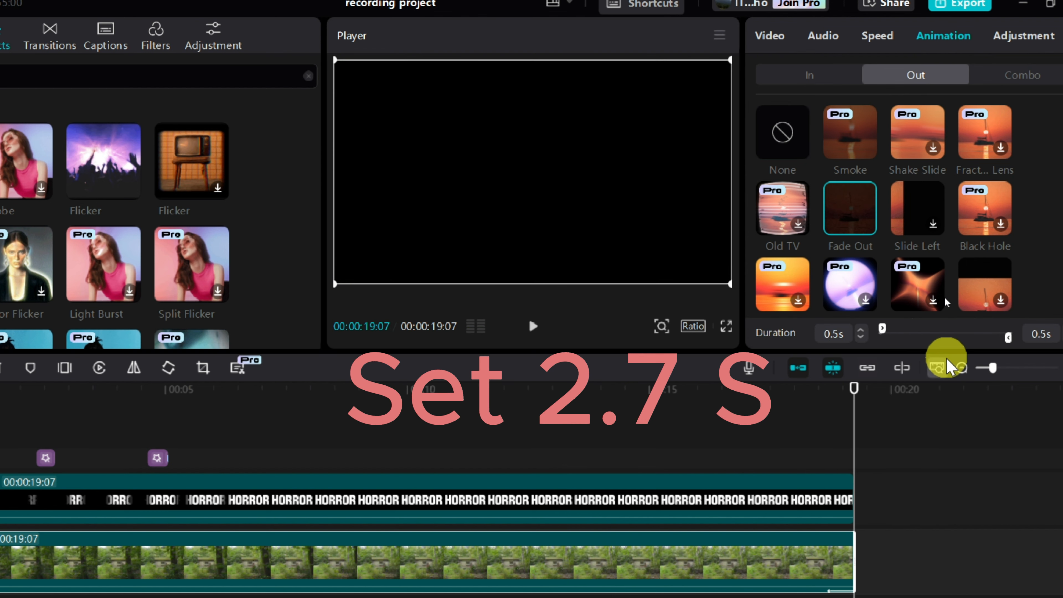
{"action": "left_click_drag", "start_coordinate": [1011, 336], "coordinate": [996, 340]}
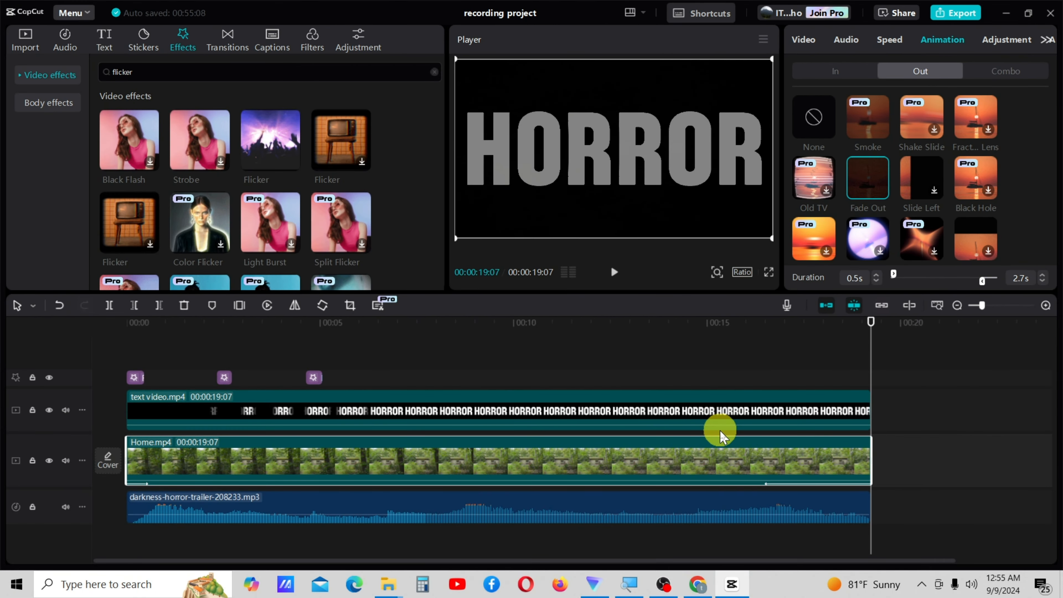
Keyframe text video.mp4's blend opacity at 72% at 00:00:12:09 and at 0% at 00:00:16:15.
{"action": "left_click", "coordinate": [678, 414]}
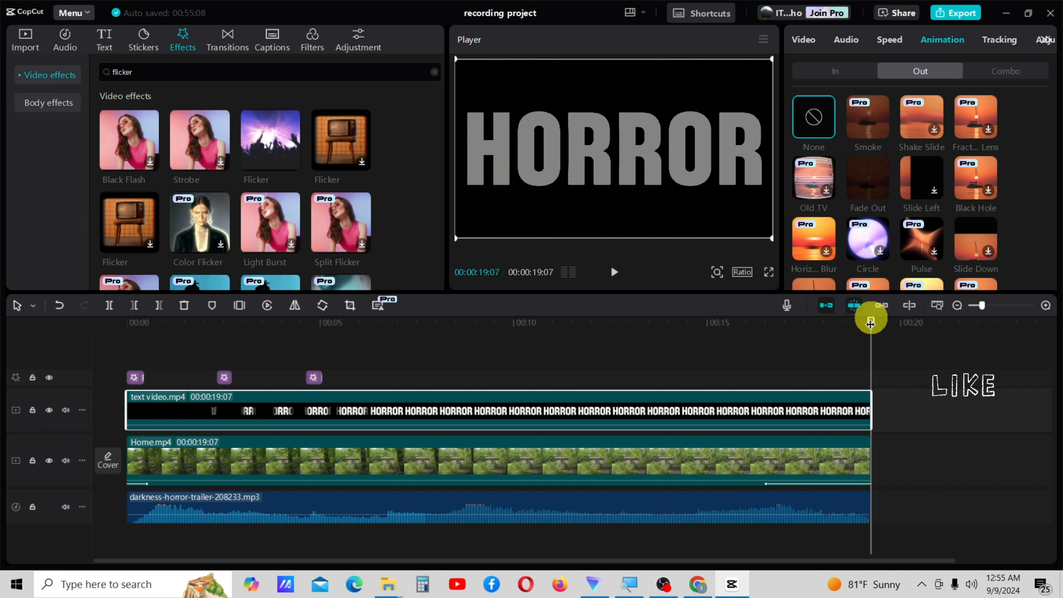
{"action": "left_click_drag", "start_coordinate": [871, 322], "coordinate": [602, 392]}
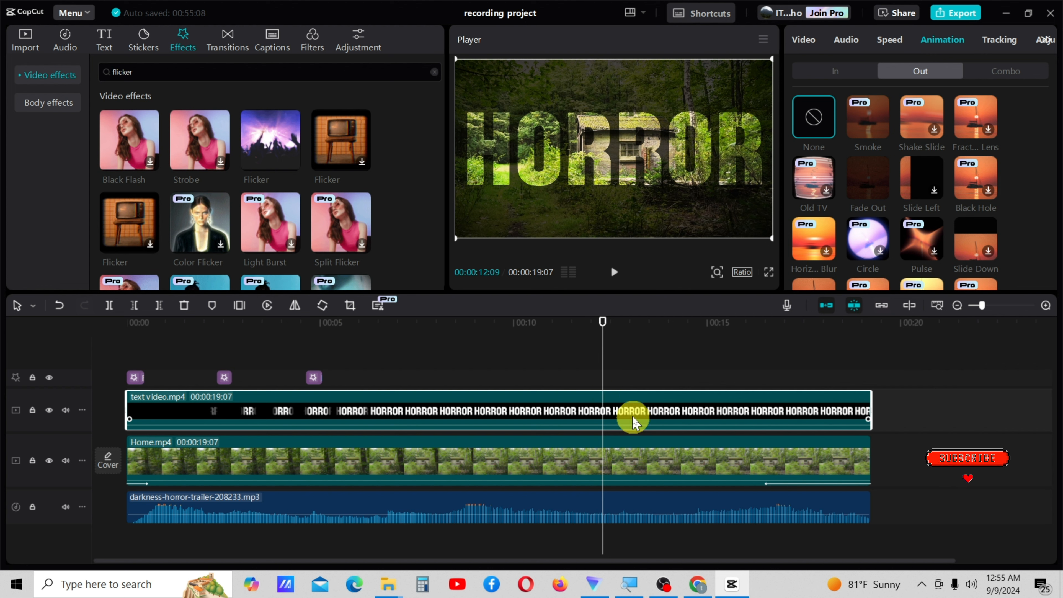
{"action": "left_click", "coordinate": [805, 40]}
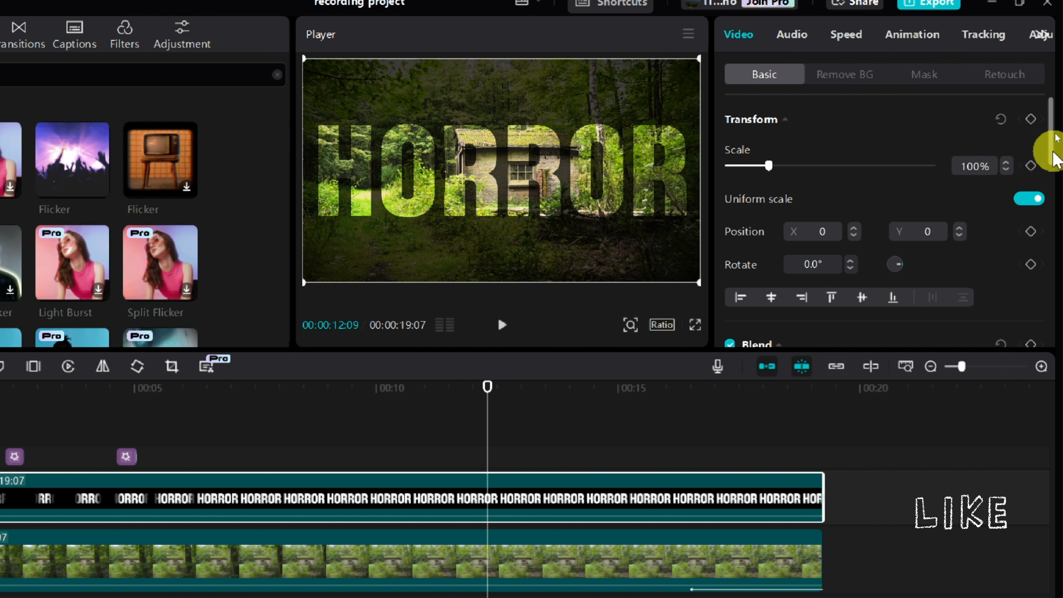
{"action": "left_click_drag", "start_coordinate": [1053, 154], "coordinate": [1053, 204]}
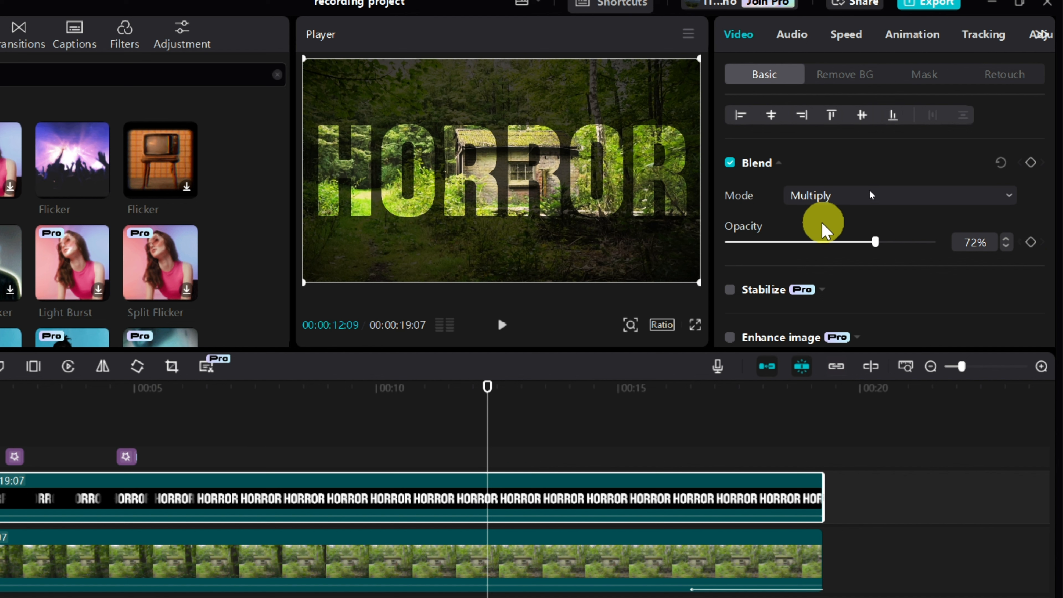
{"action": "left_click", "coordinate": [1030, 242]}
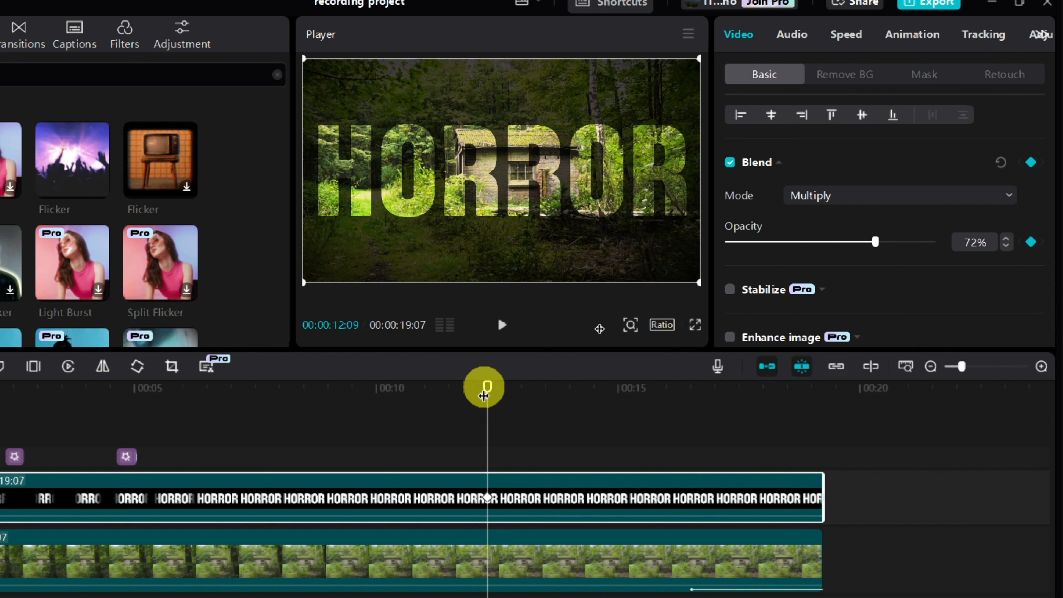
{"action": "left_click_drag", "start_coordinate": [486, 390], "coordinate": [691, 445]}
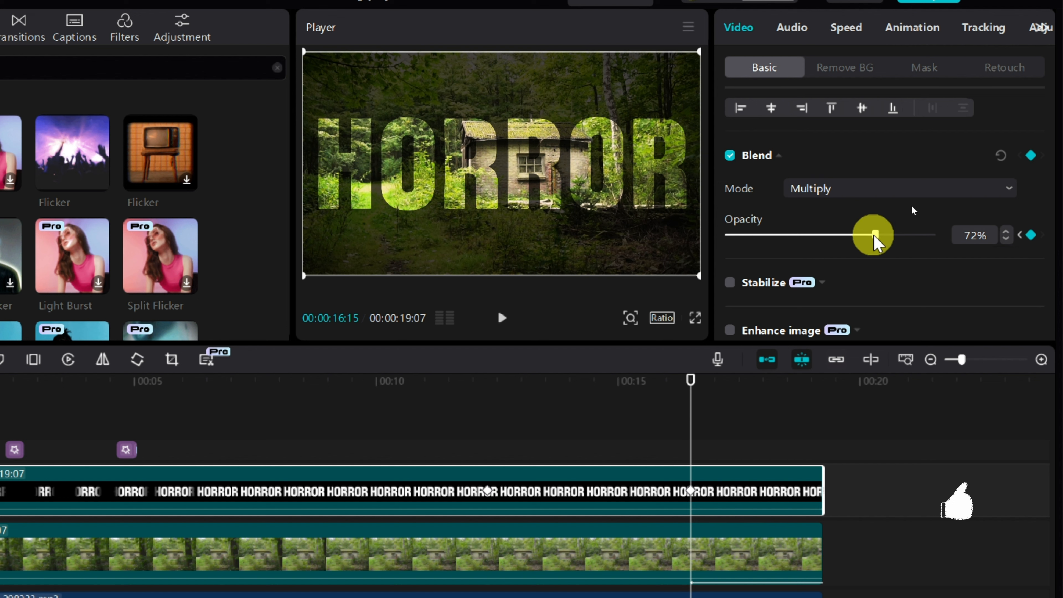
{"action": "left_click_drag", "start_coordinate": [875, 235], "coordinate": [690, 239]}
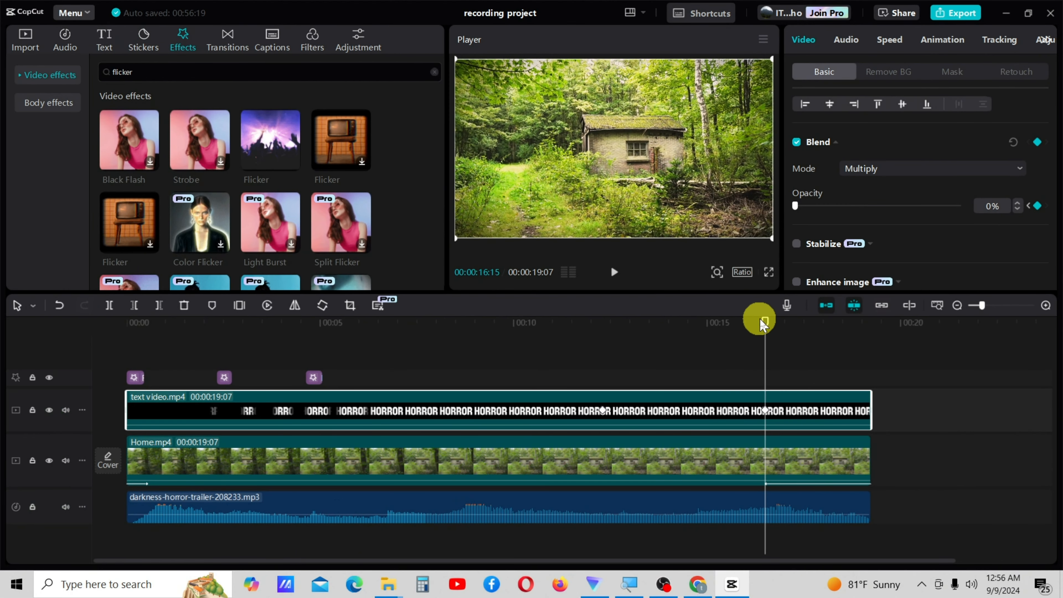
Play the whole title from the beginning and scrub back to about 10 seconds.
{"action": "left_click_drag", "start_coordinate": [764, 321], "coordinate": [2, 398]}
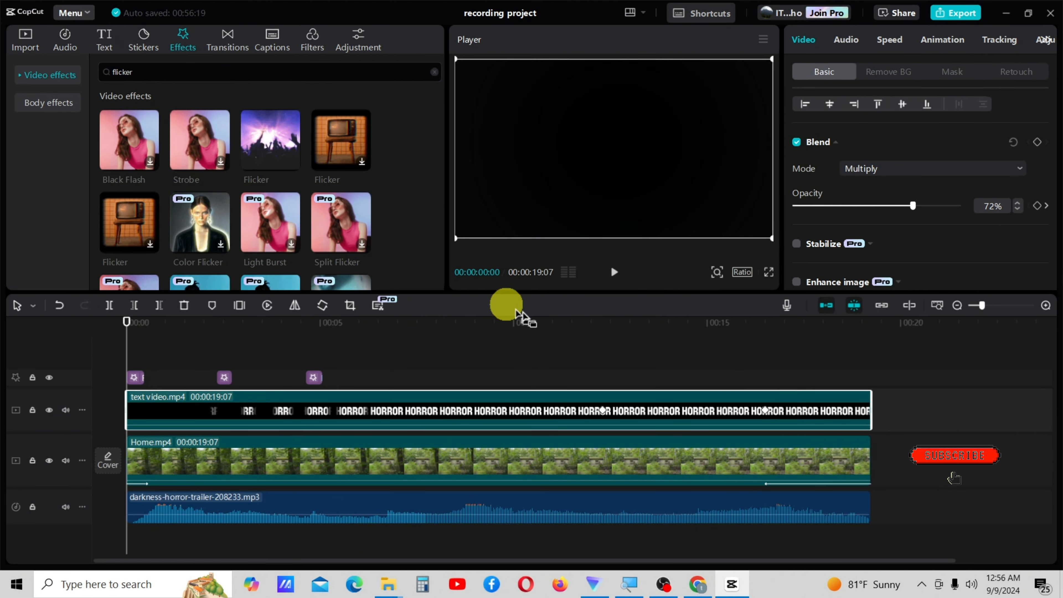
{"action": "left_click", "coordinate": [614, 275]}
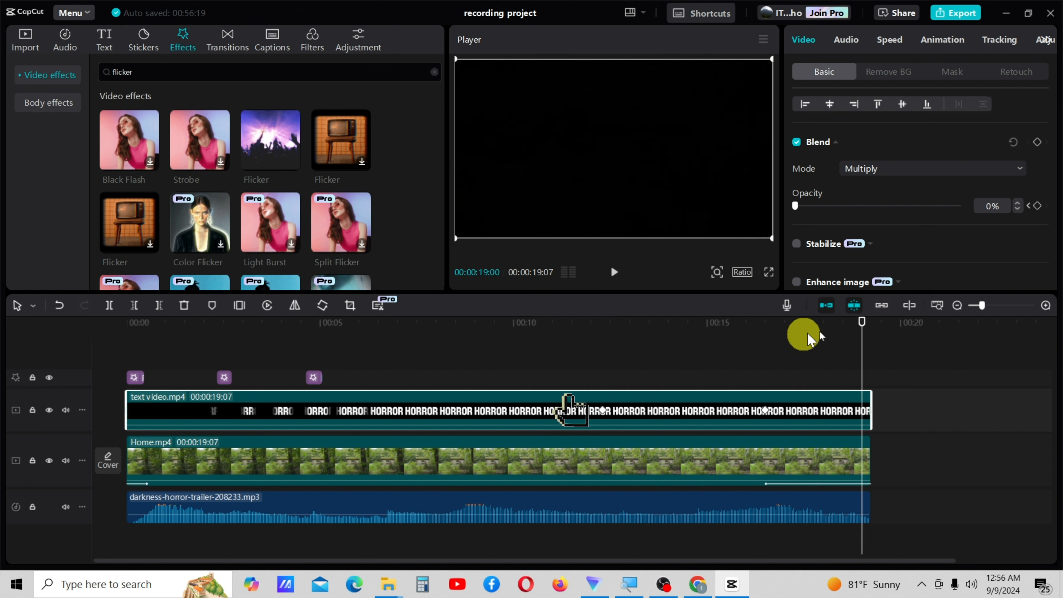
{"action": "left_click_drag", "start_coordinate": [859, 321], "coordinate": [519, 435]}
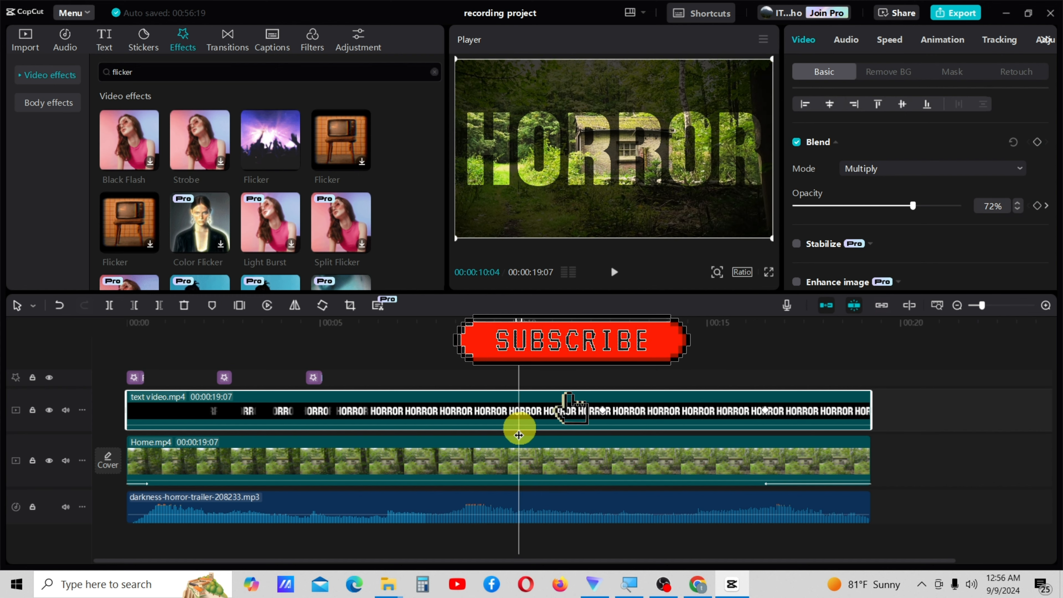